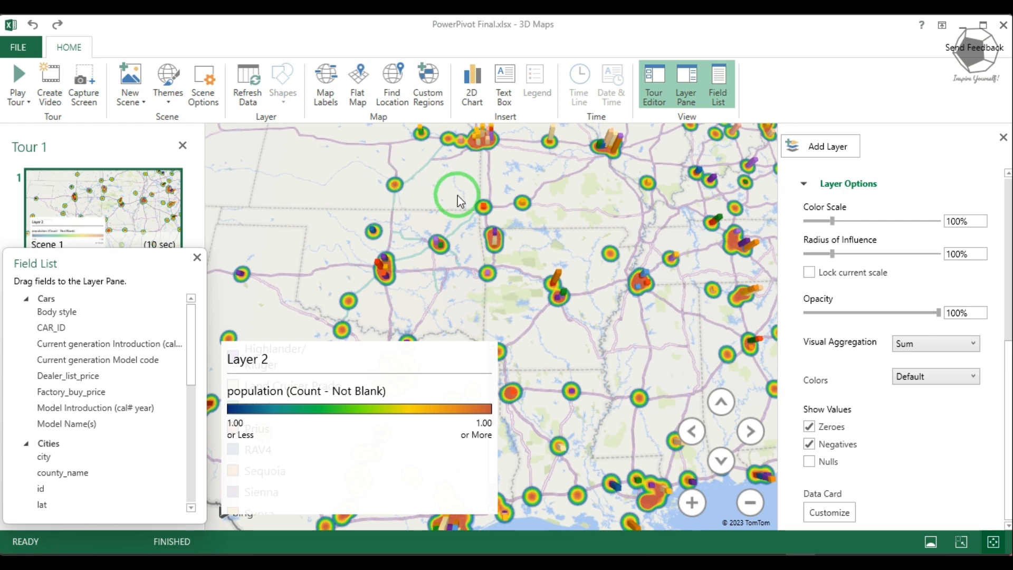
pyautogui.scroll(3, 617, 259)
pyautogui.scroll(3, 582, 249)
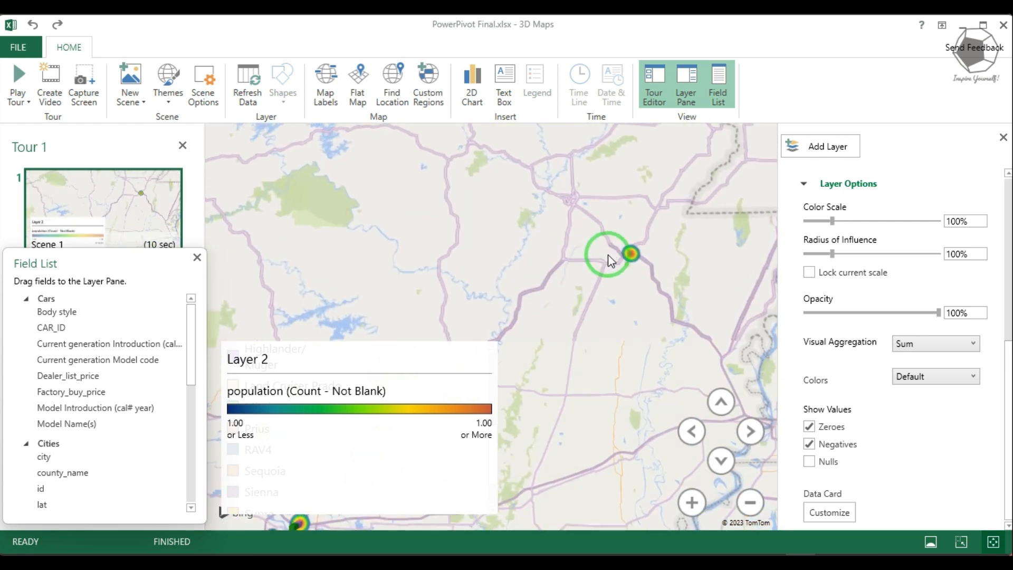
pyautogui.scroll(-2, 613, 290)
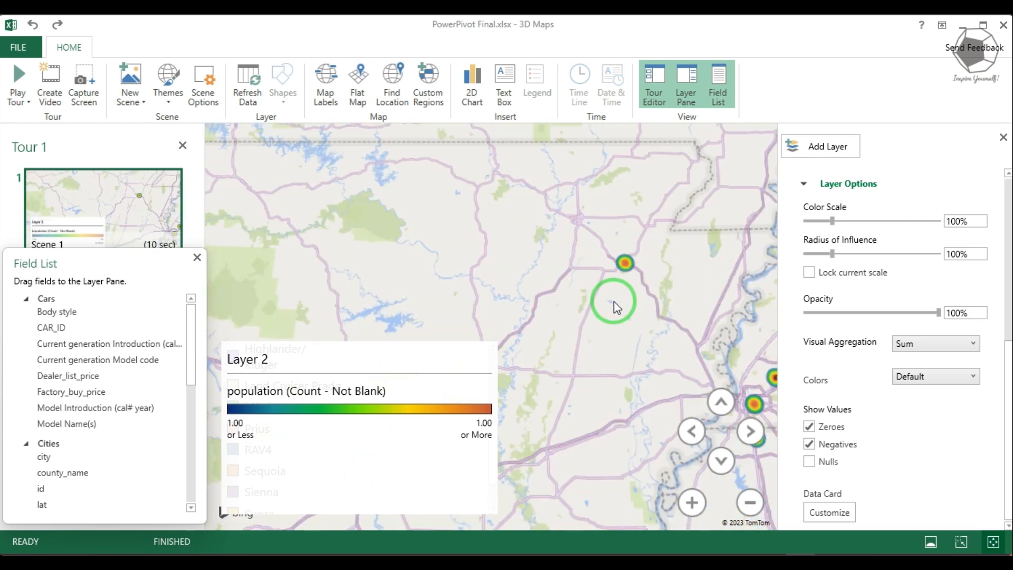
pyautogui.scroll(-1, 615, 306)
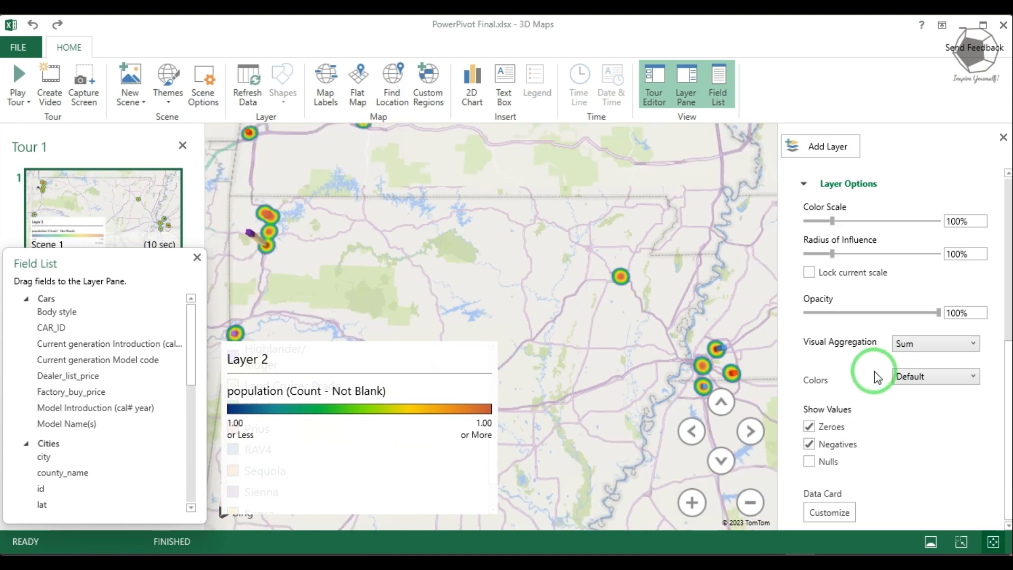
pyautogui.scroll(3, 873, 372)
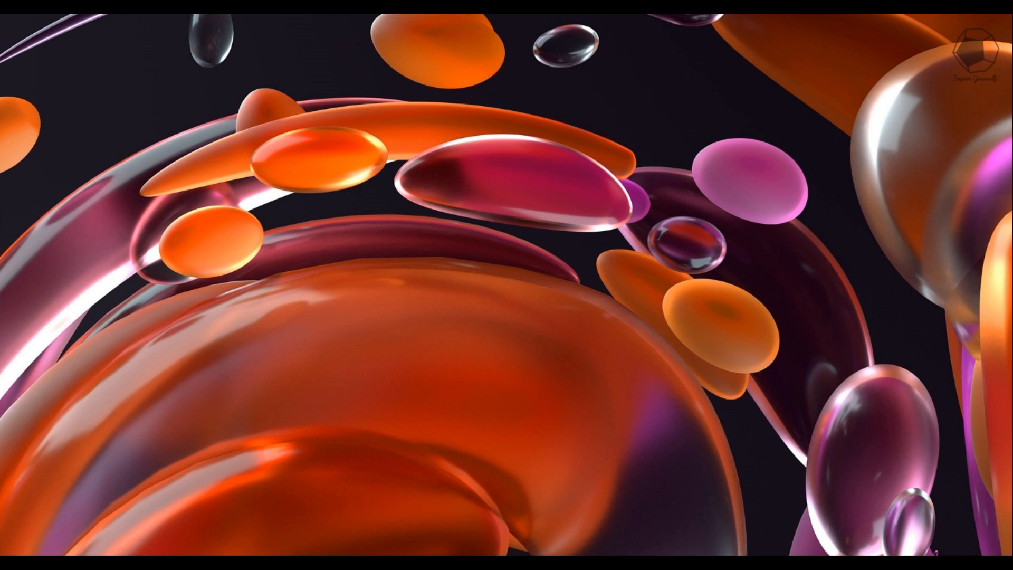
# Launch Excel and open its options.
pyautogui.press('super+s')
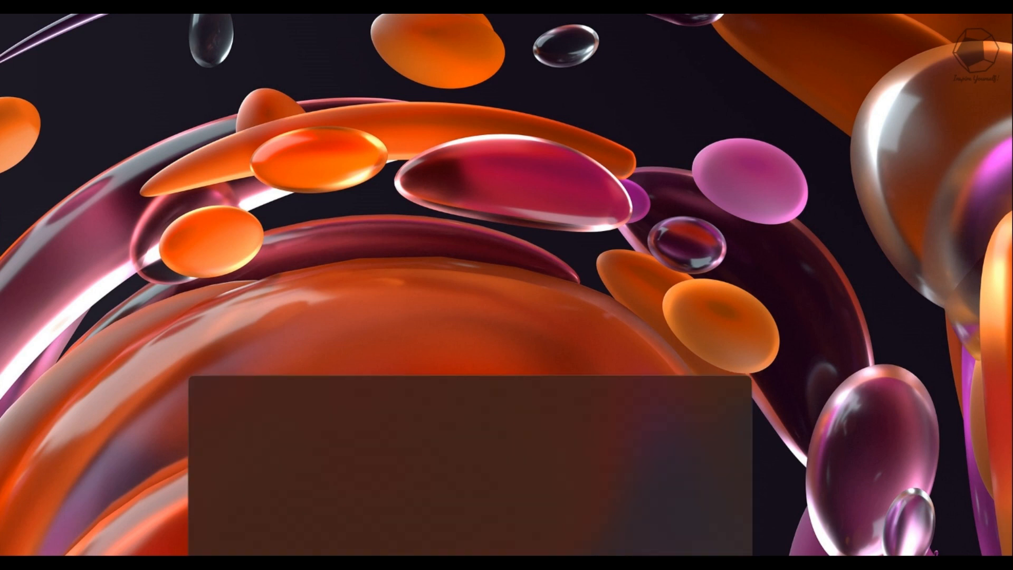
pyautogui.click(261, 220)
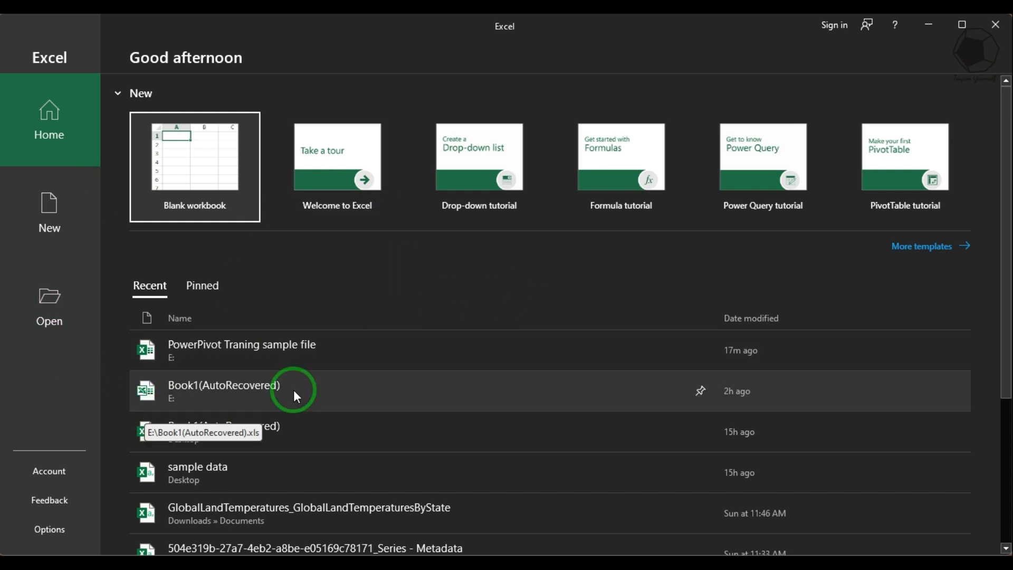
pyautogui.click(54, 529)
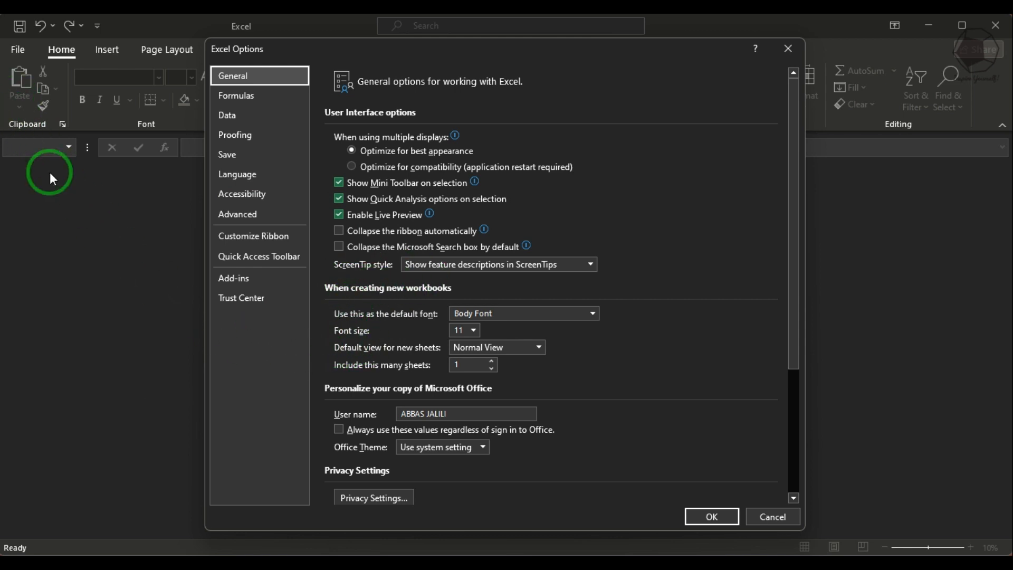
pyautogui.click(767, 513)
pyautogui.click(18, 51)
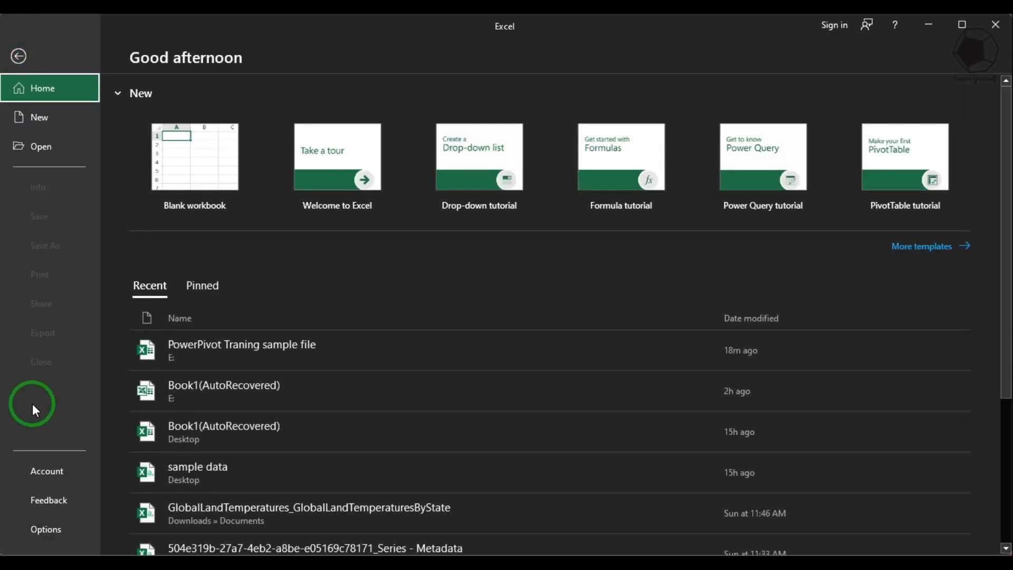
pyautogui.click(50, 527)
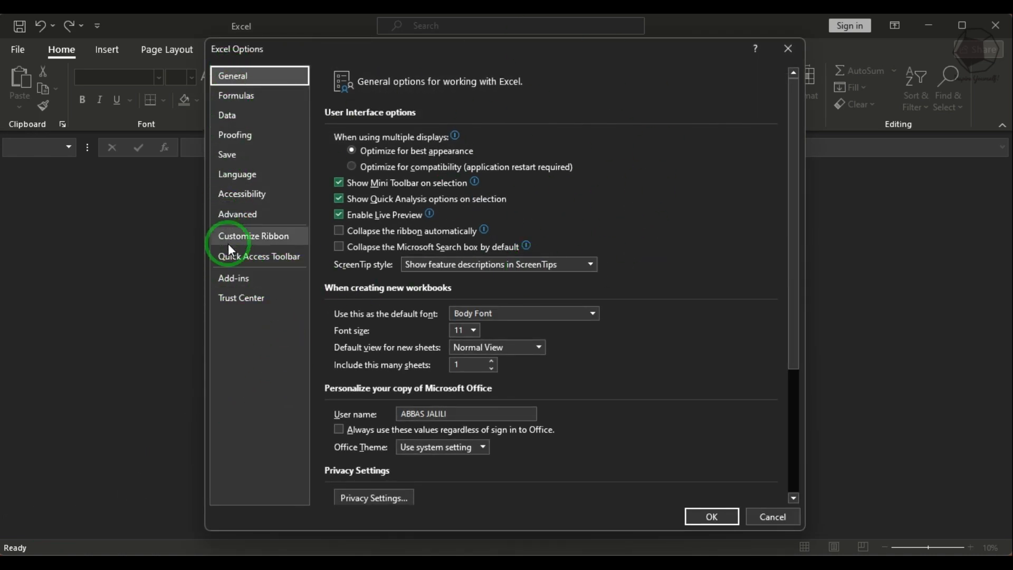
# Examine the details of the Microsoft Power Map and Microsoft Power Pivot add-ins among the inactive application add-ins.
pyautogui.click(236, 281)
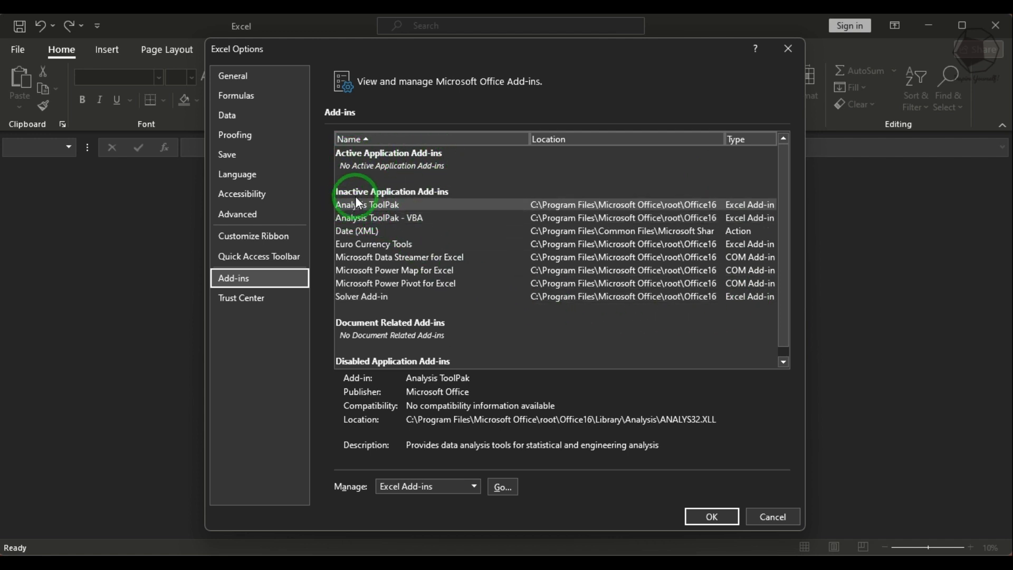
pyautogui.click(386, 272)
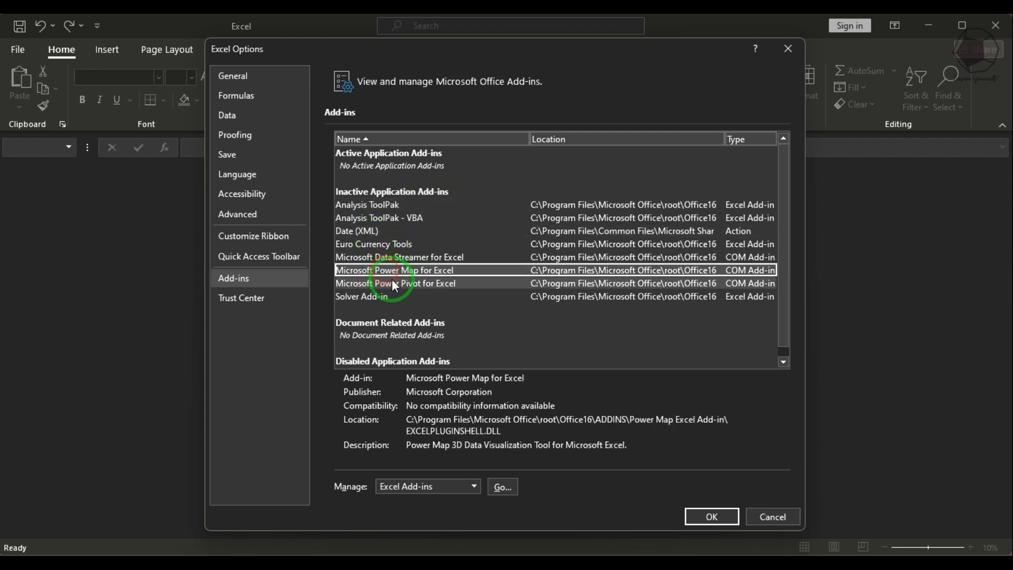
pyautogui.click(397, 283)
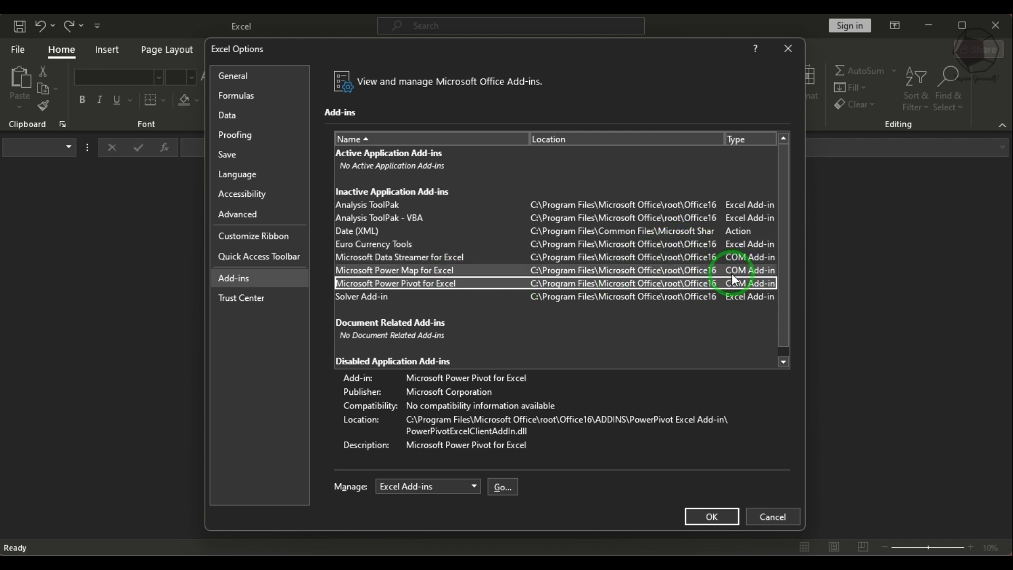
pyautogui.click(751, 271)
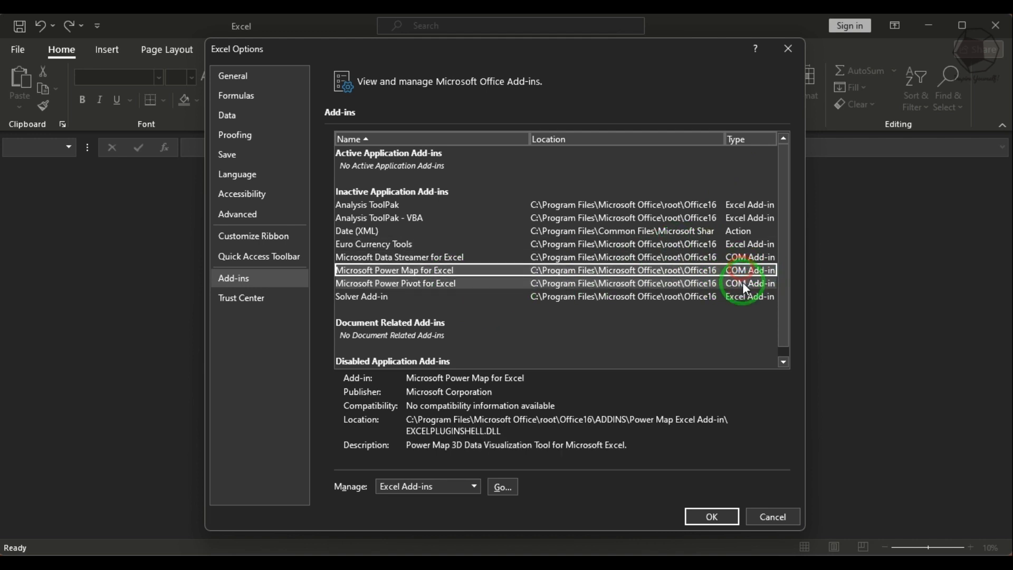
pyautogui.click(742, 283)
pyautogui.click(739, 270)
pyautogui.click(741, 284)
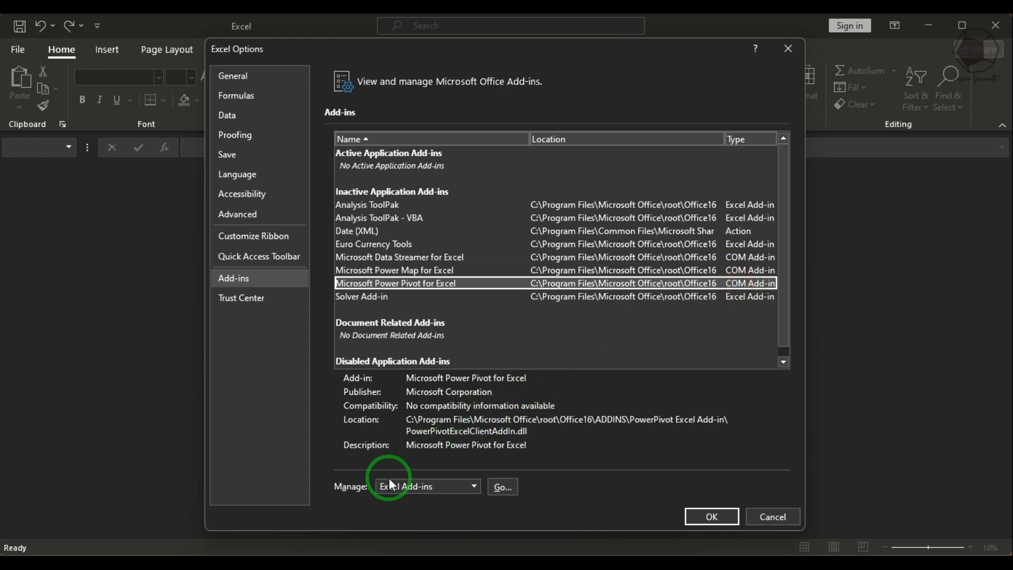
# Enable only the Microsoft Power Pivot for Excel add-in among the COM add-ins.
pyautogui.click(440, 486)
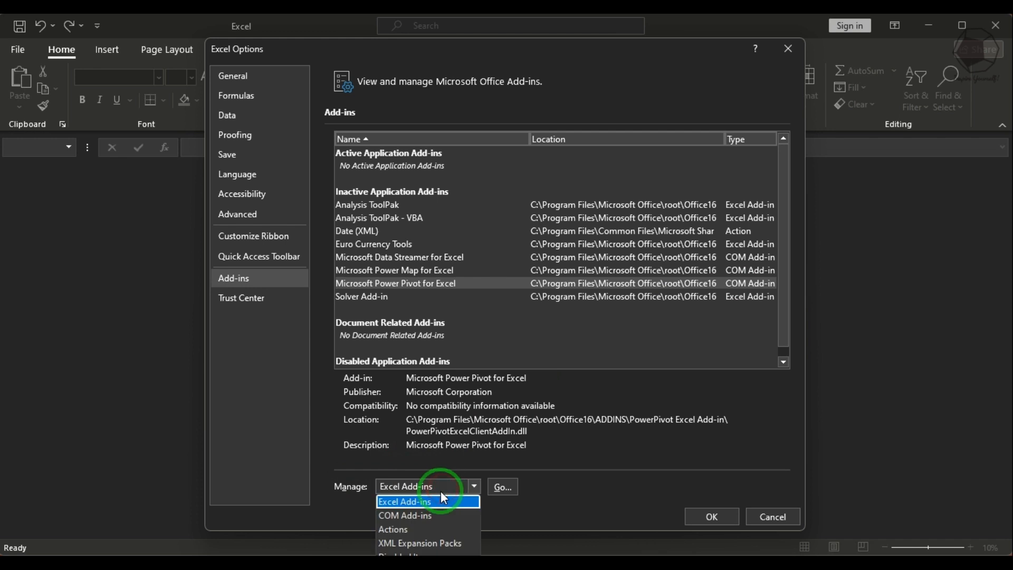
pyautogui.click(429, 517)
pyautogui.click(501, 486)
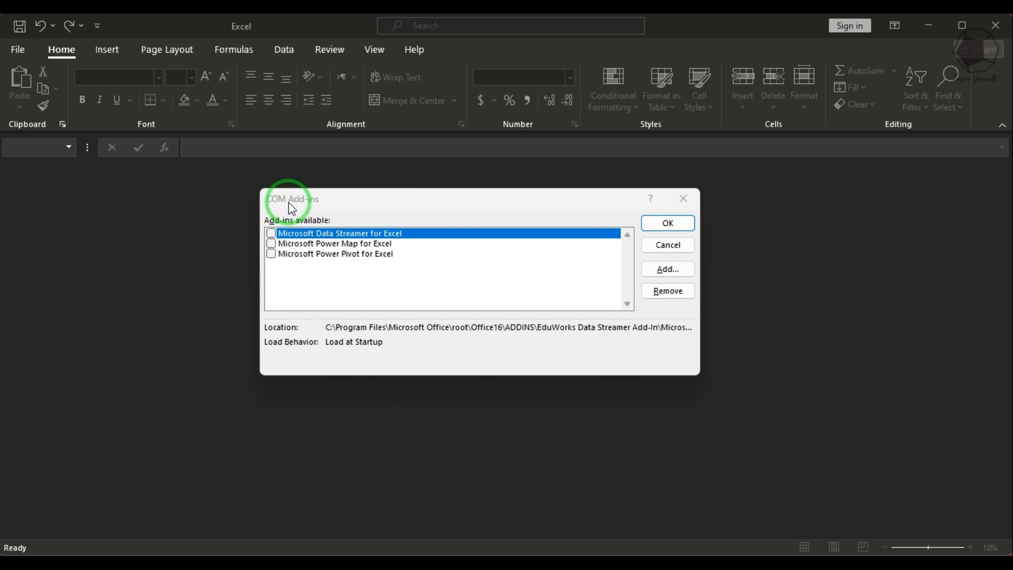
pyautogui.click(271, 243)
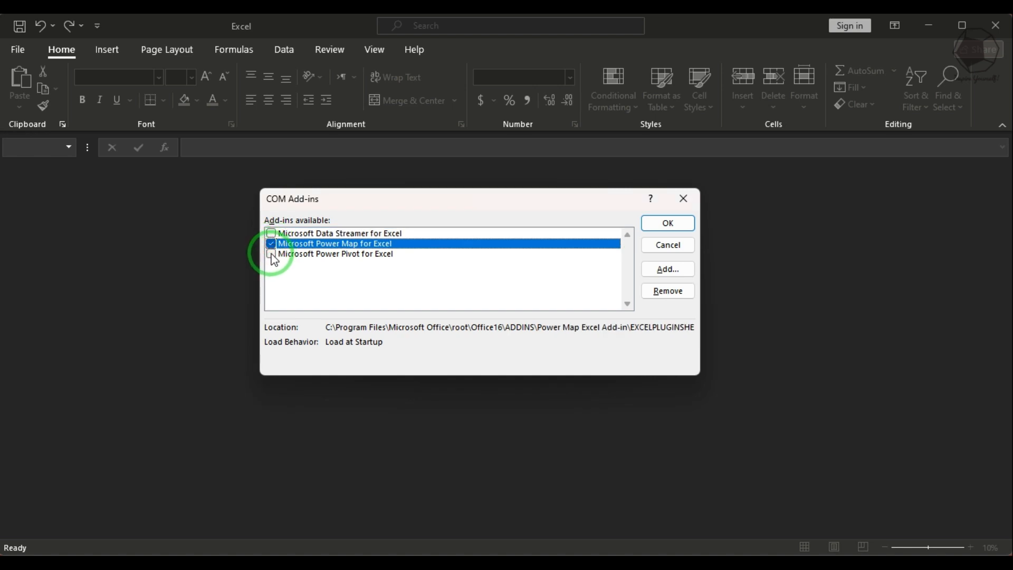
pyautogui.click(271, 254)
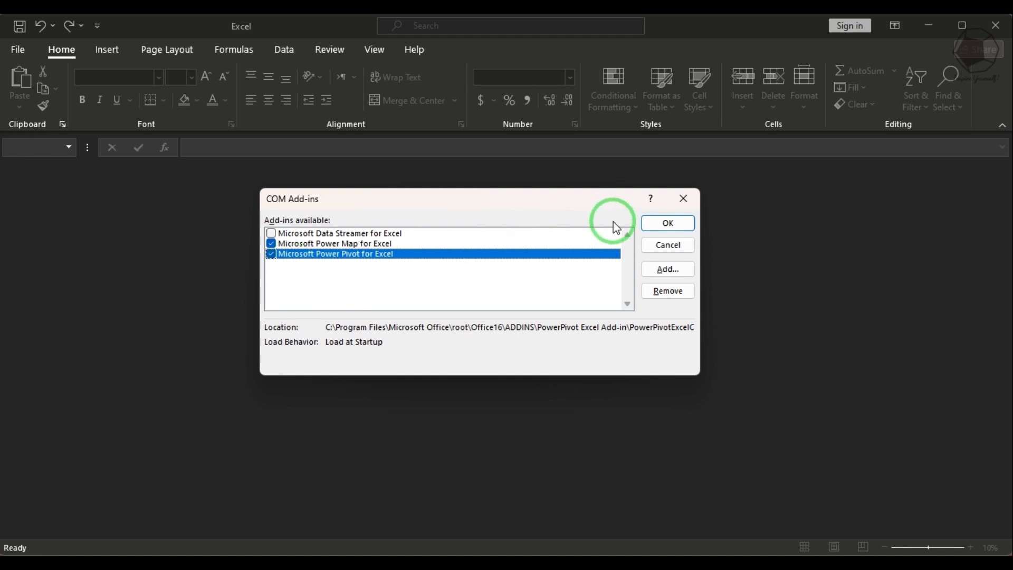
pyautogui.click(271, 244)
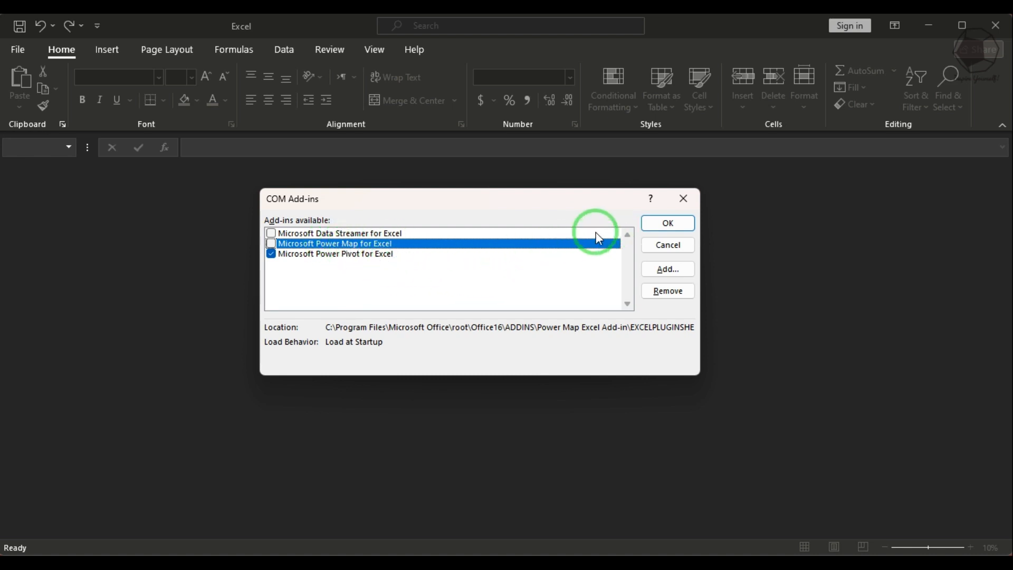
pyautogui.click(668, 223)
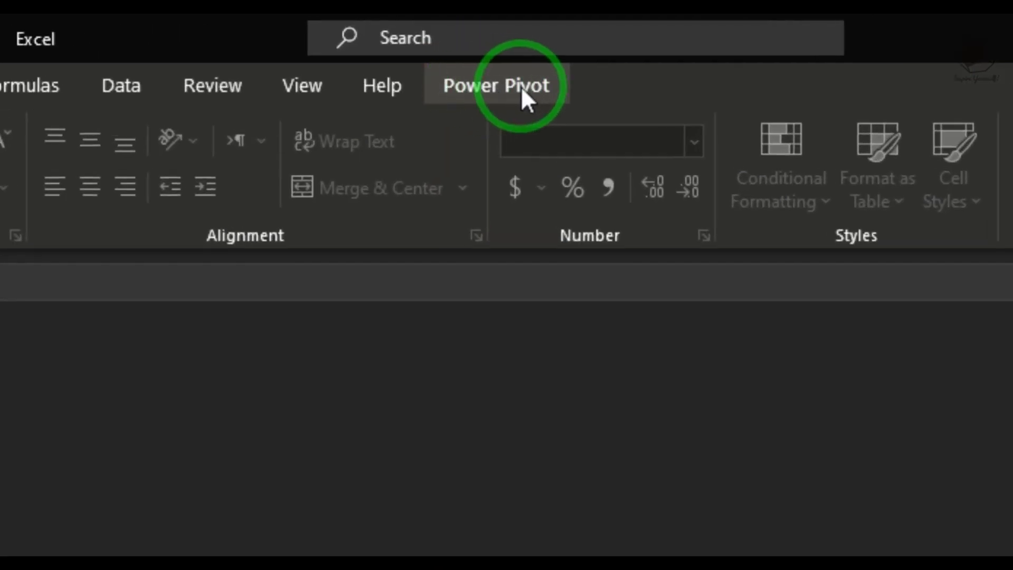
# Create a new workbook and open the Power Pivot window for managing its data model.
pyautogui.click(515, 93)
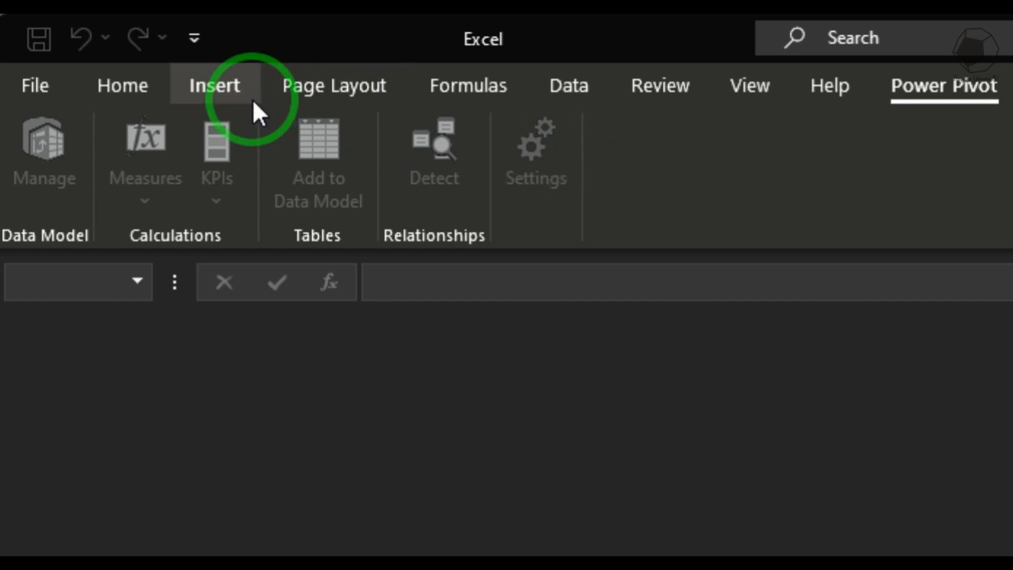
pyautogui.click(54, 88)
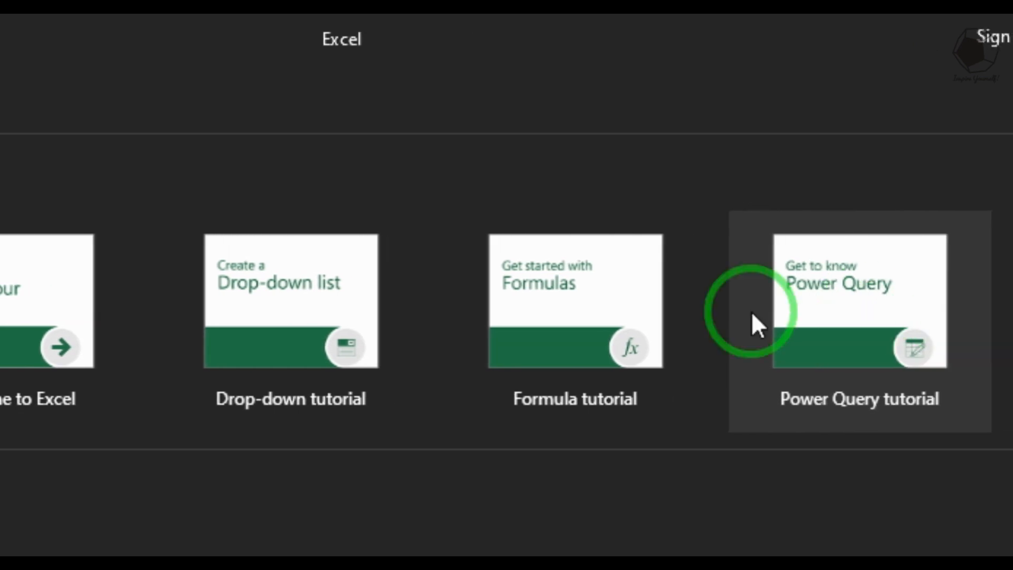
pyautogui.click(42, 330)
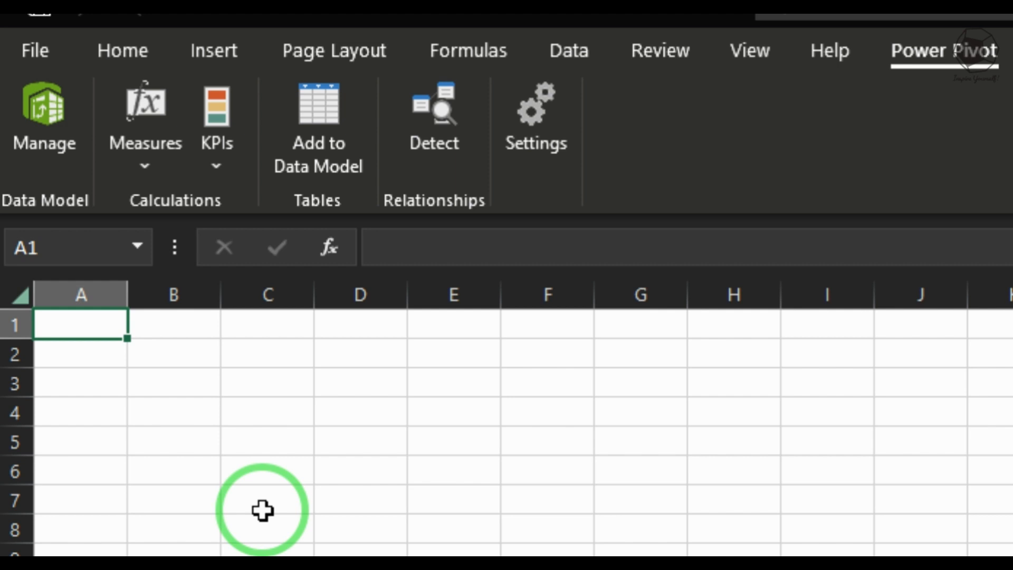
pyautogui.click(47, 116)
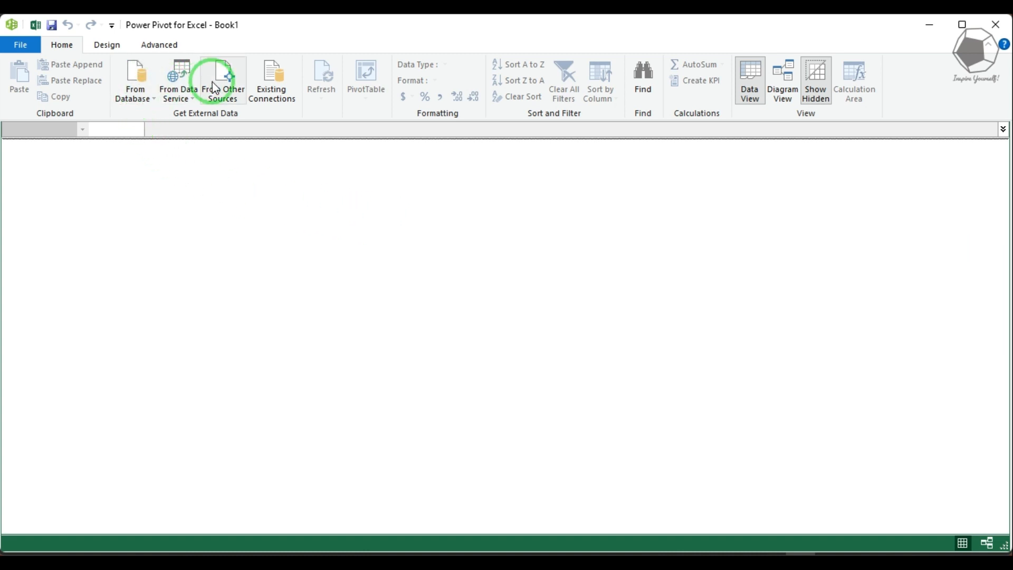
# Review the database, data service and other source types available for getting external data, then dismiss the Table Import Wizard.
pyautogui.click(136, 106)
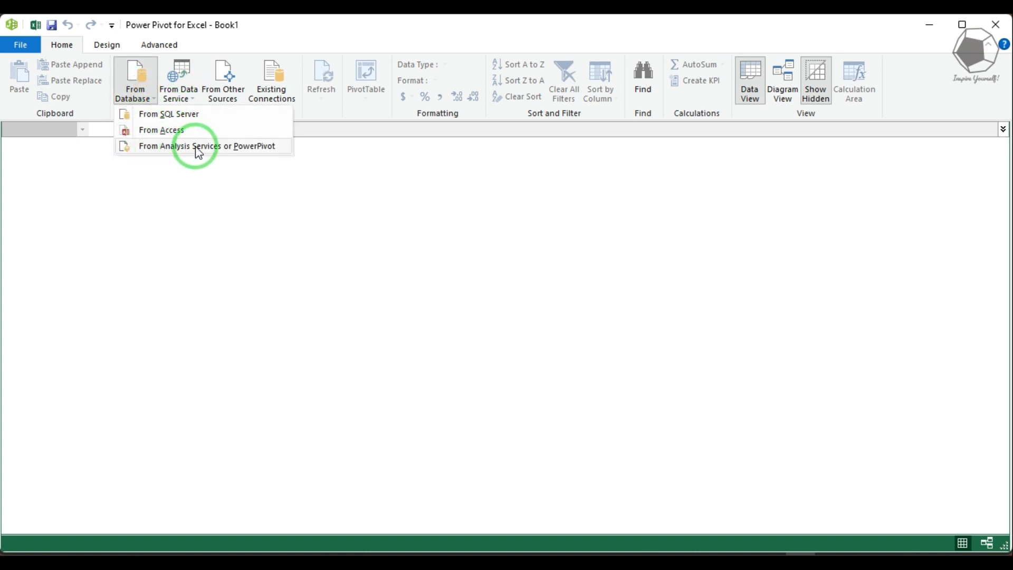
pyautogui.click(197, 74)
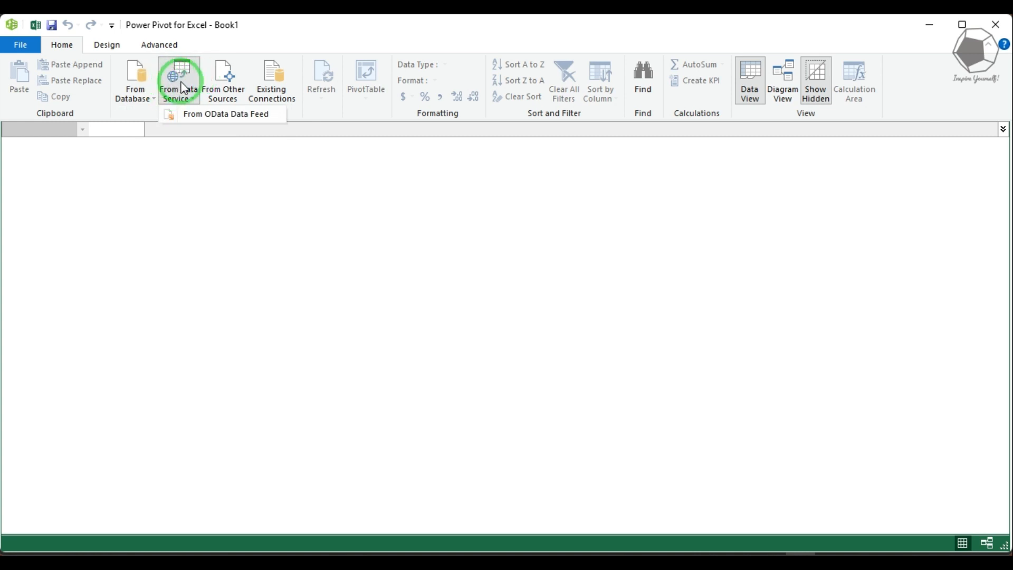
pyautogui.click(223, 82)
pyautogui.moveTo(447, 129); pyautogui.dragTo(433, 87)
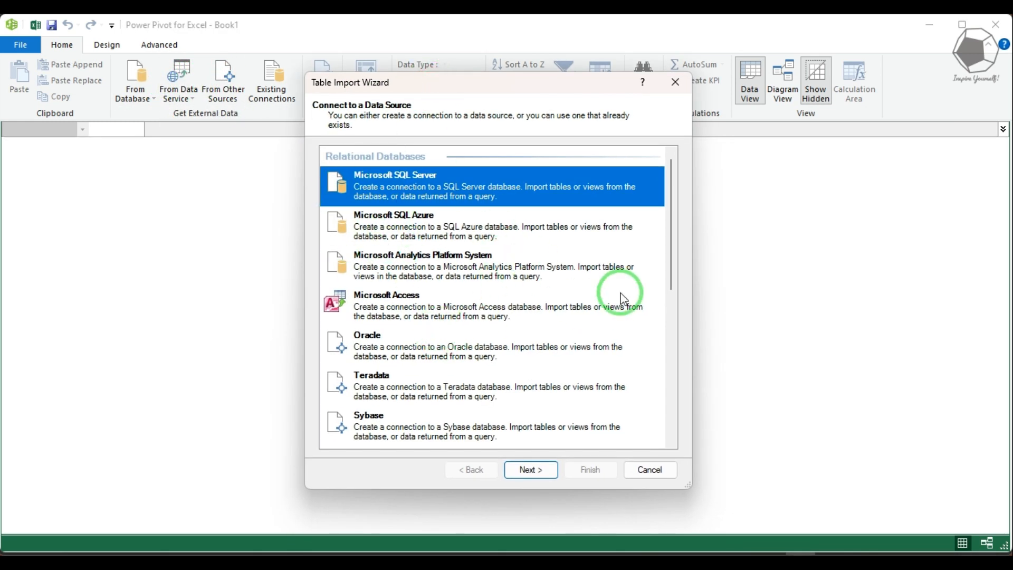
pyautogui.moveTo(670, 204); pyautogui.dragTo(663, 354)
pyautogui.click(641, 469)
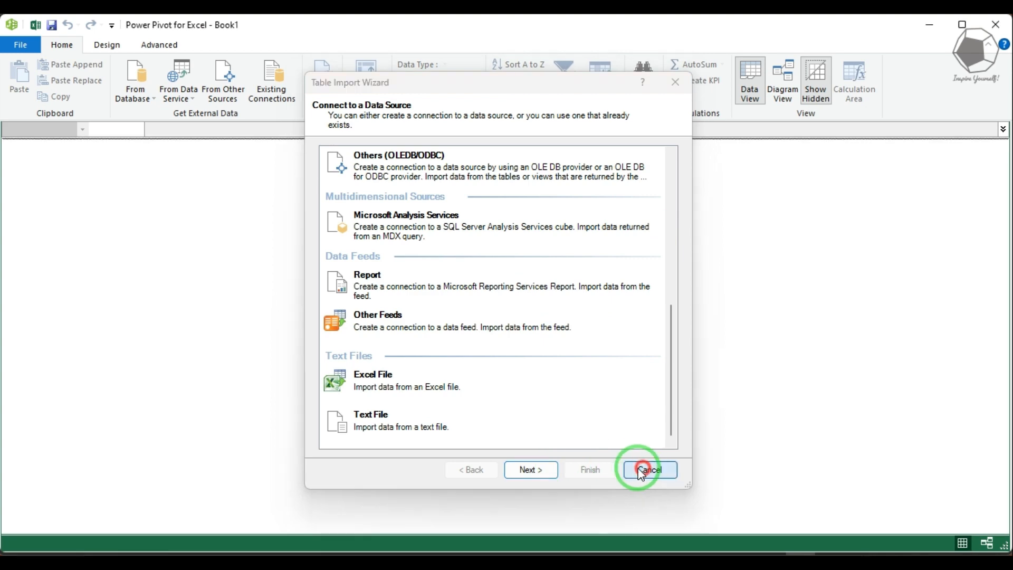
# Start a table import from other sources with Excel File as the data source.
pyautogui.click(226, 78)
pyautogui.moveTo(641, 121); pyautogui.dragTo(629, 95)
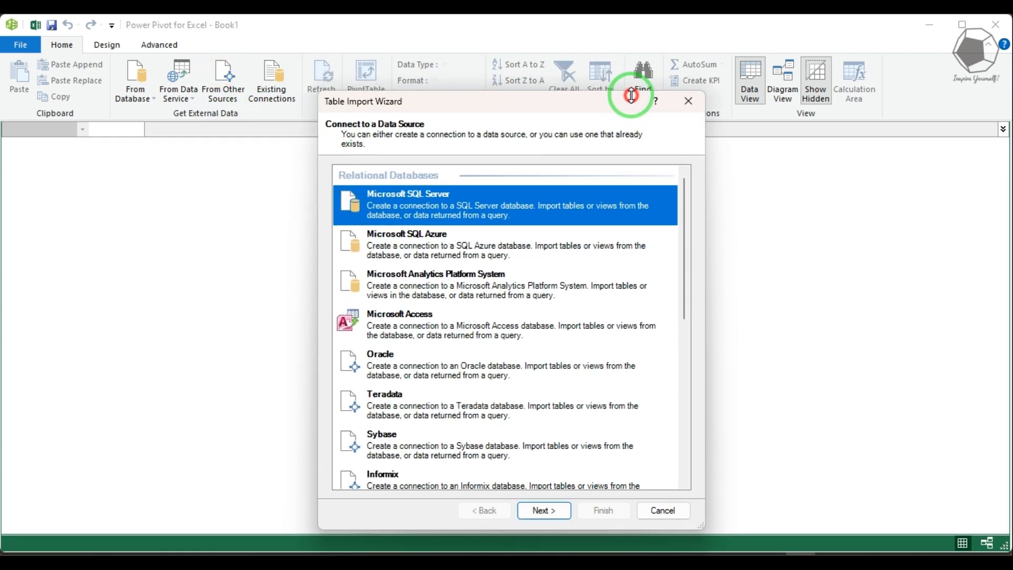
pyautogui.moveTo(683, 186); pyautogui.dragTo(680, 364)
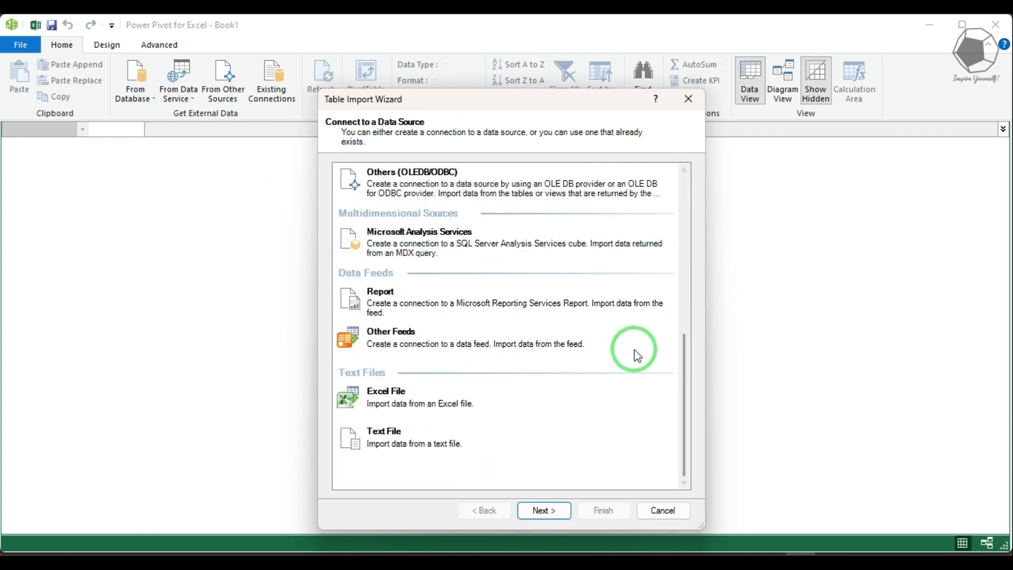
pyautogui.click(383, 402)
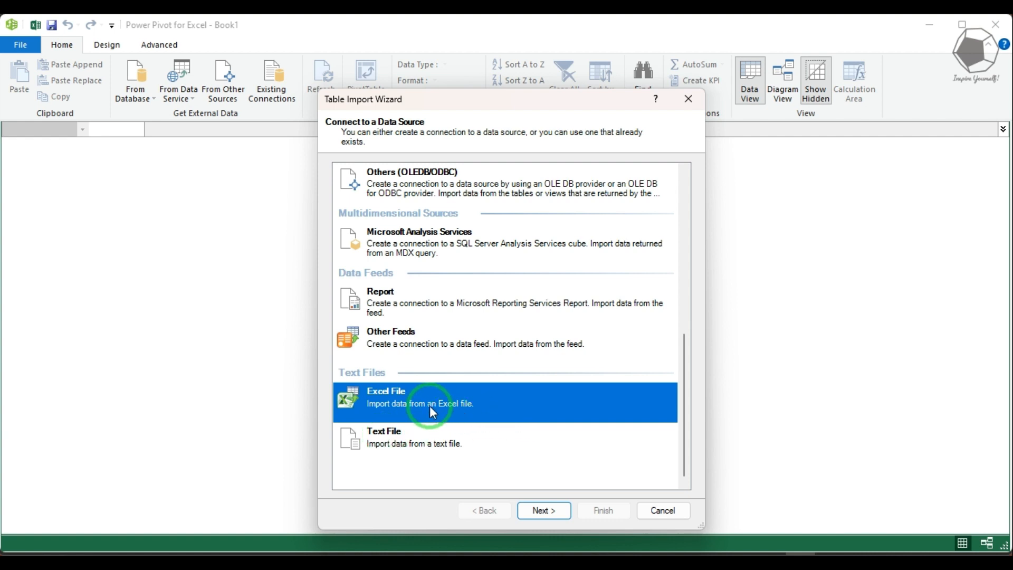
pyautogui.click(543, 511)
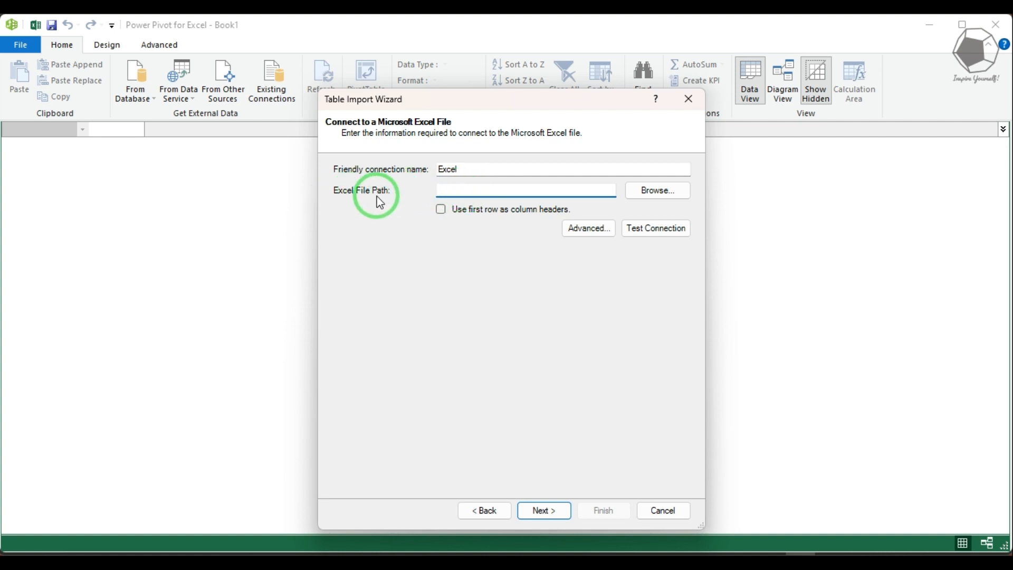
# Connect to PowerPivot Traning sample file.xlsx on drive E:, using the first row as column headers.
pyautogui.click(646, 192)
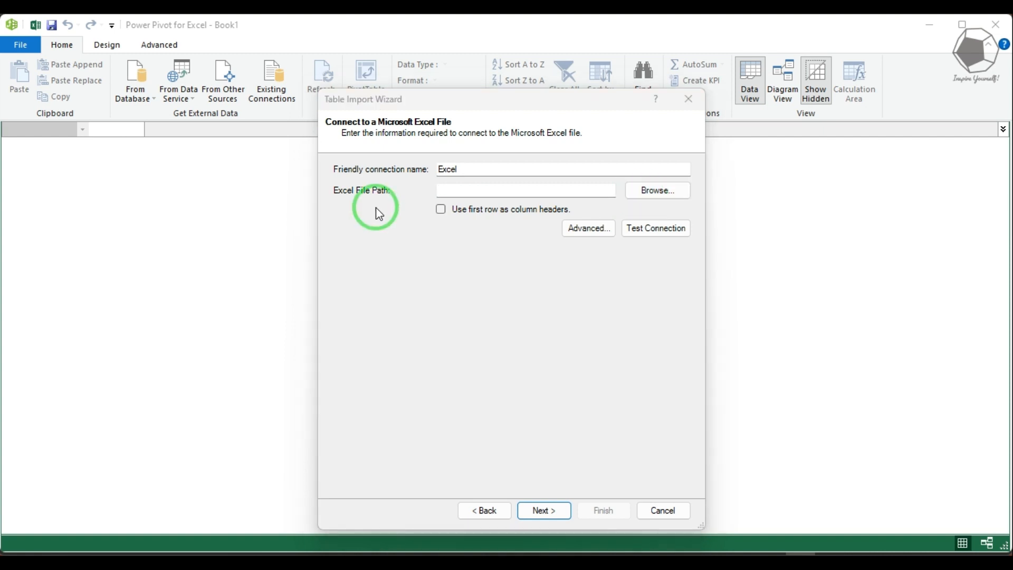
pyautogui.click(653, 193)
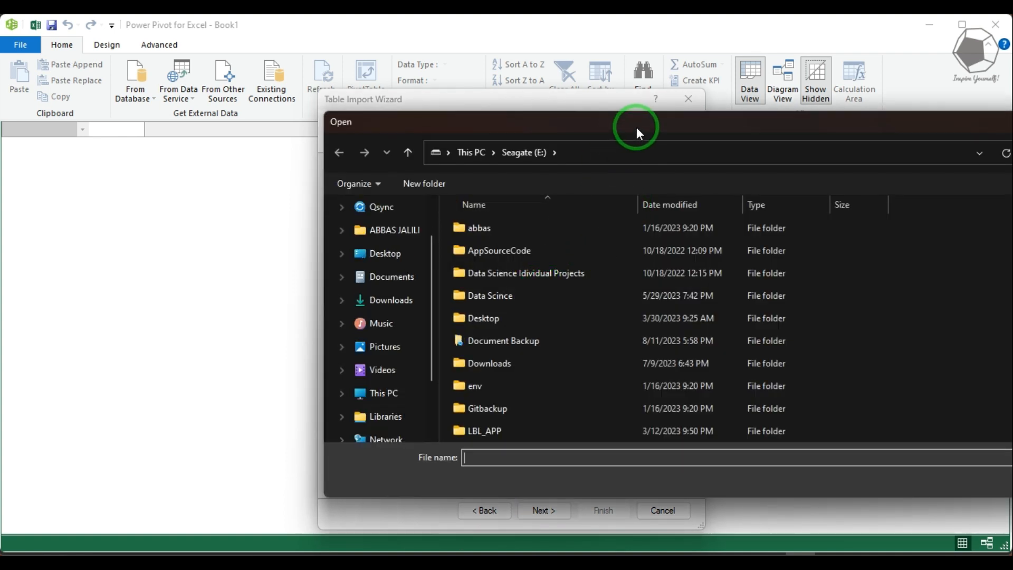
pyautogui.scroll(-2, 558, 277)
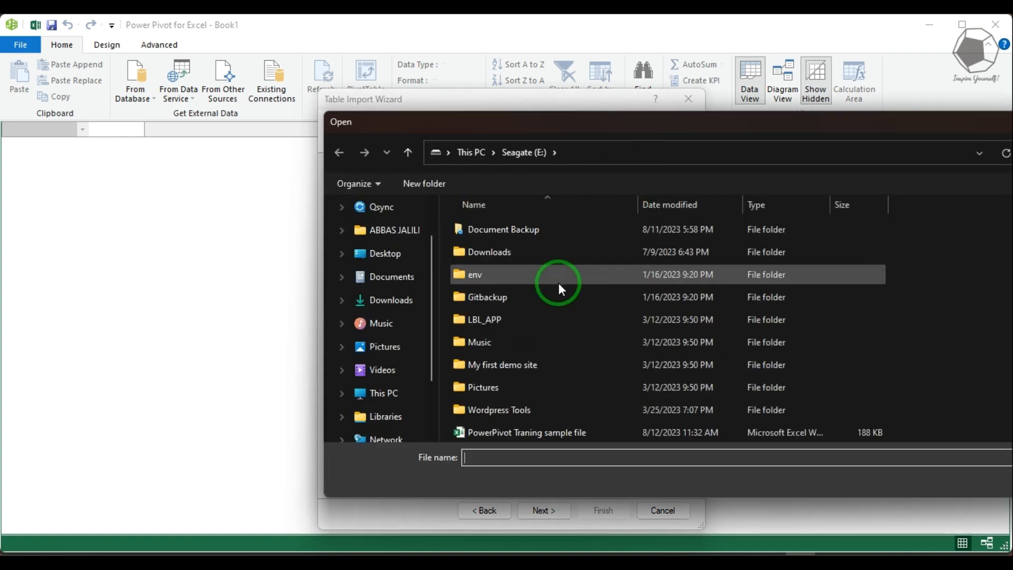
pyautogui.doubleClick(514, 434)
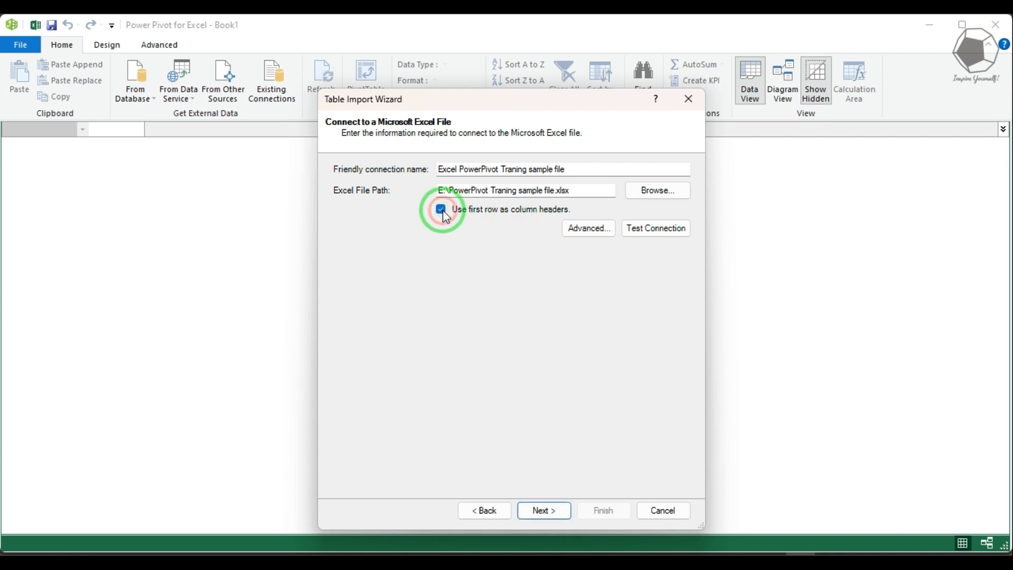
pyautogui.click(541, 511)
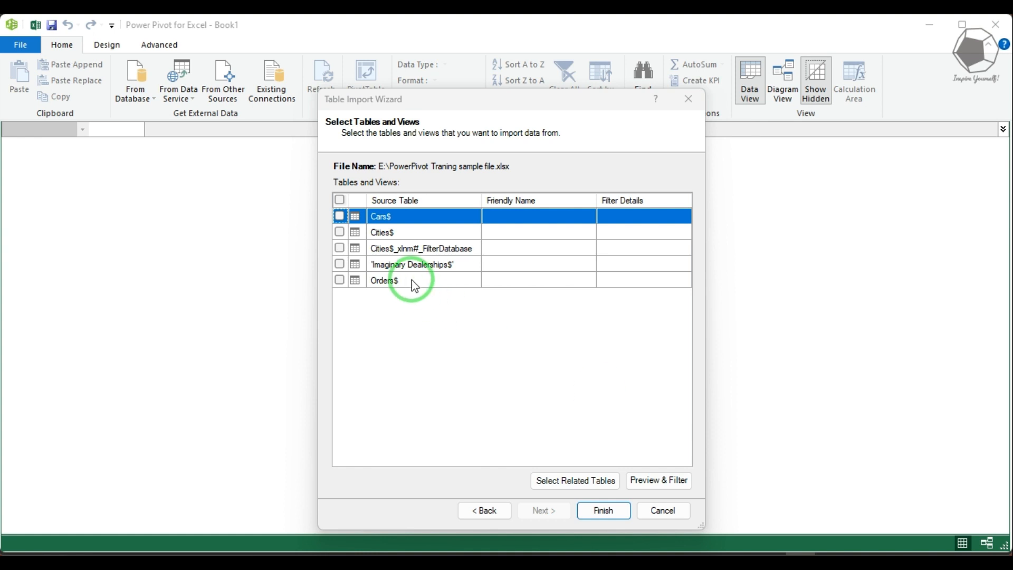
# Import the Cars, Cities, Imaginary Dealerships and Orders tables from the source file and close the import wizard.
pyautogui.click(340, 216)
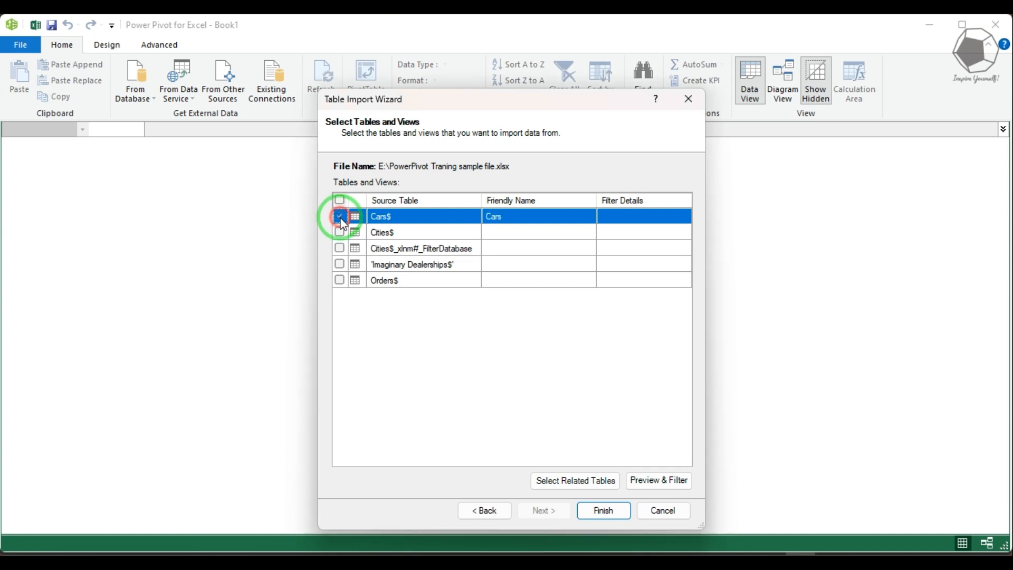
pyautogui.click(340, 233)
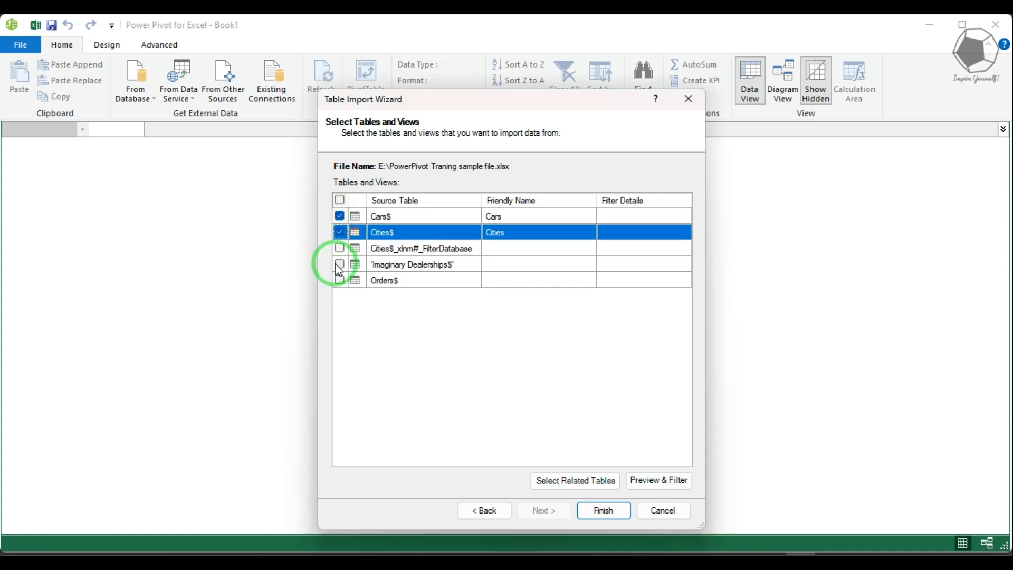
pyautogui.click(339, 264)
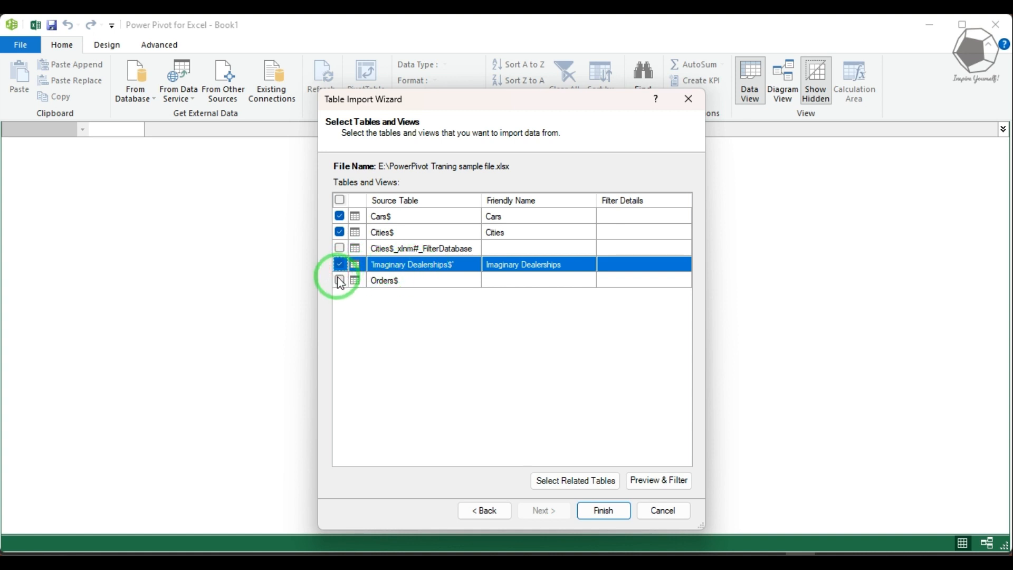
pyautogui.click(339, 280)
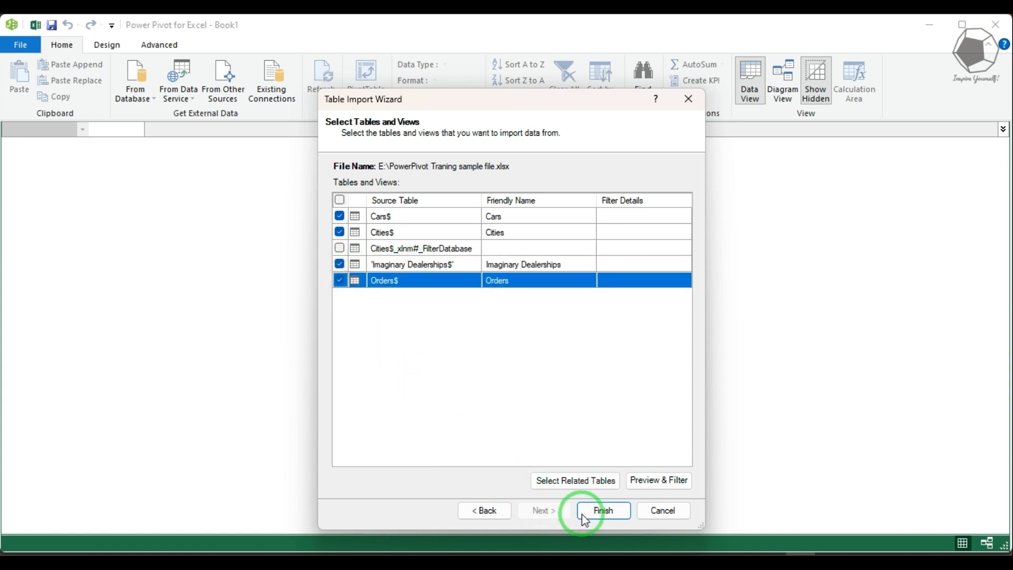
pyautogui.click(601, 511)
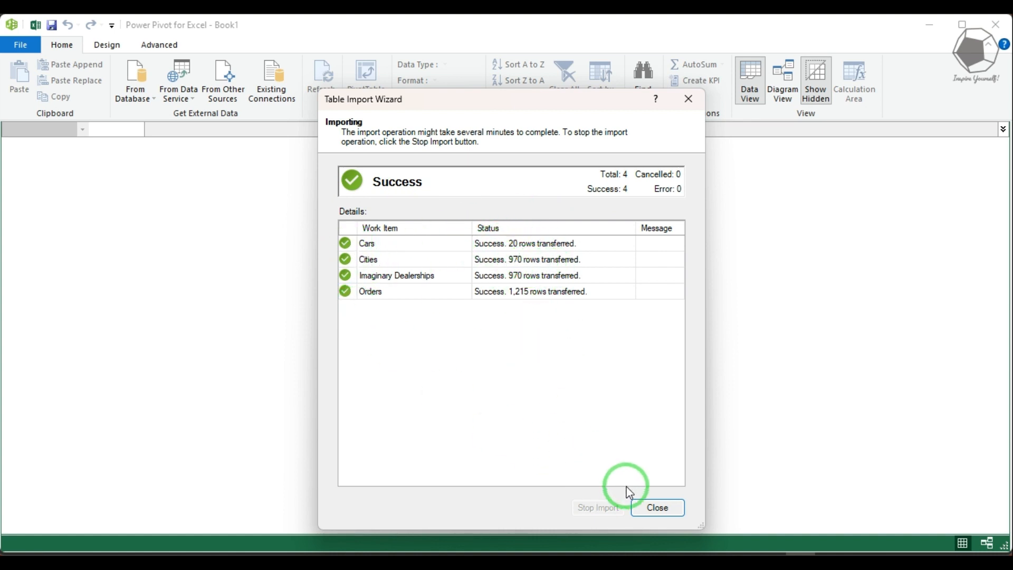
pyautogui.click(657, 508)
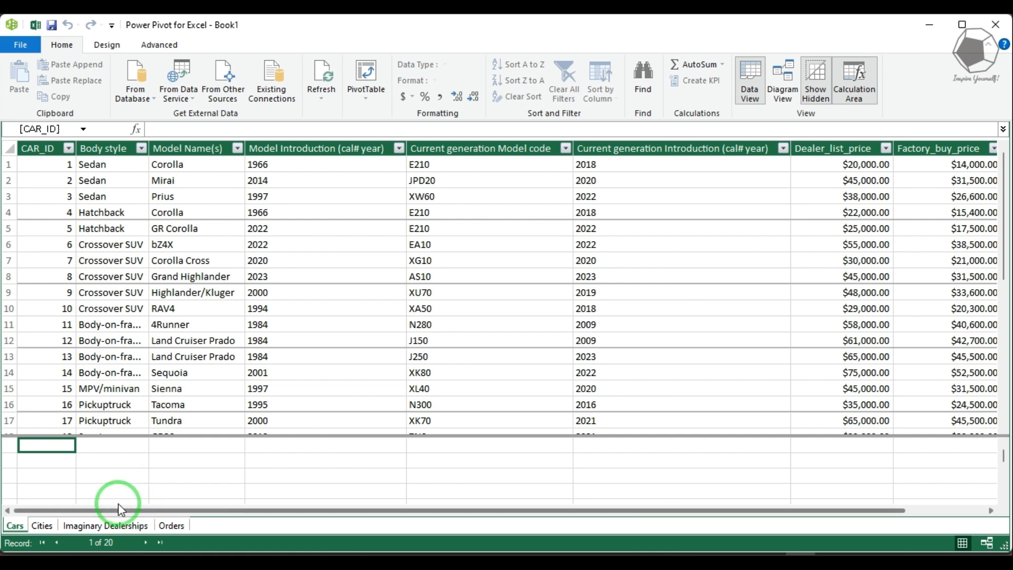
# Look through the imported Cars, Cities, Imaginary Dealerships and Orders tables, examining the rows and columns of Orders.
pyautogui.click(43, 525)
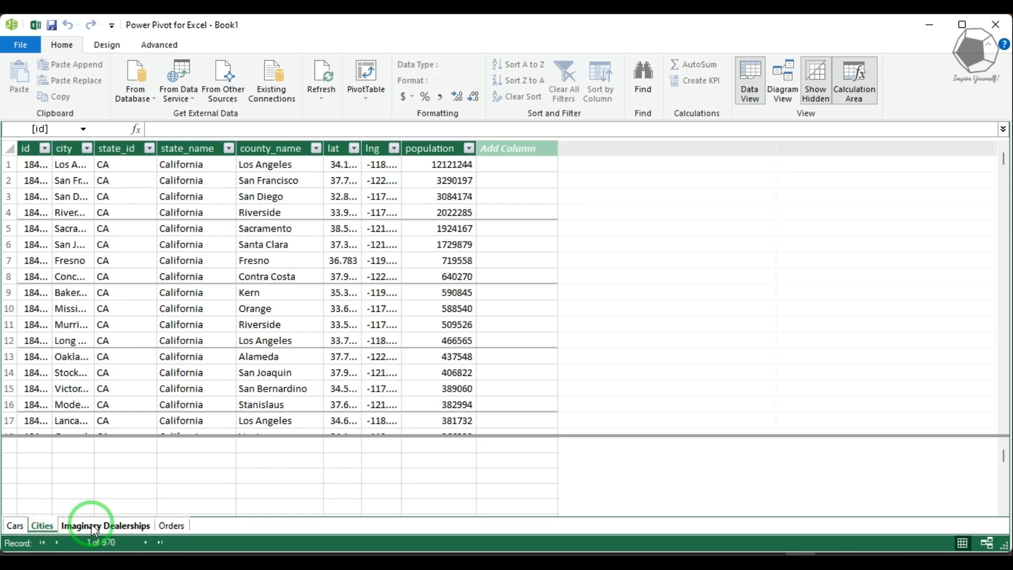
pyautogui.click(94, 528)
pyautogui.click(170, 528)
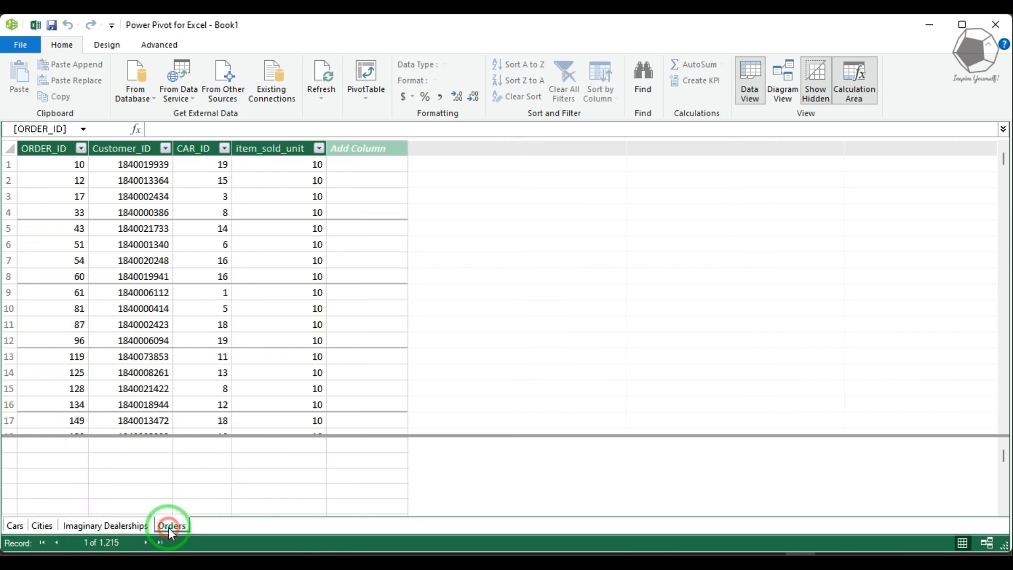
pyautogui.click(132, 527)
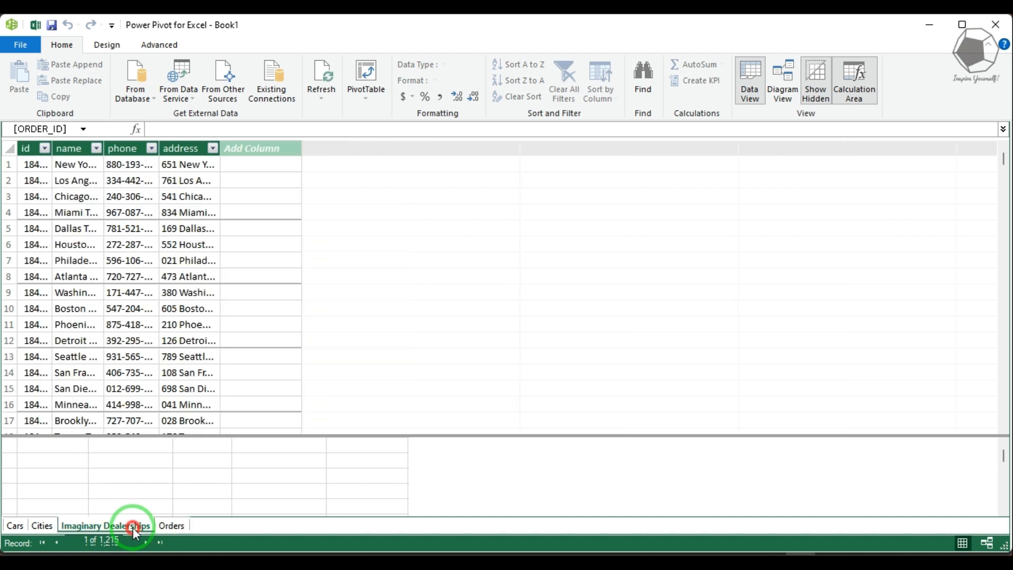
pyautogui.click(42, 526)
pyautogui.click(14, 526)
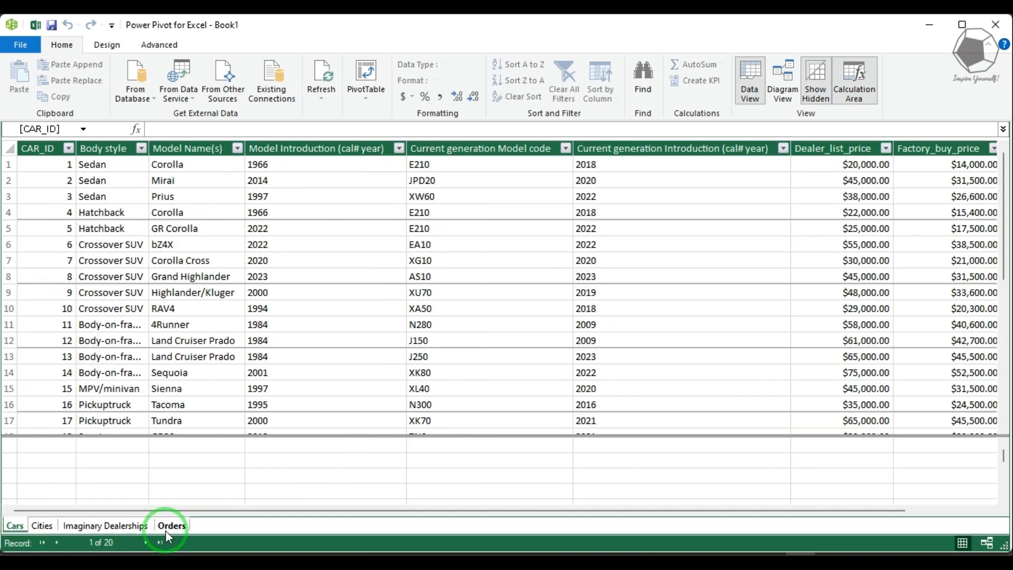
pyautogui.click(166, 527)
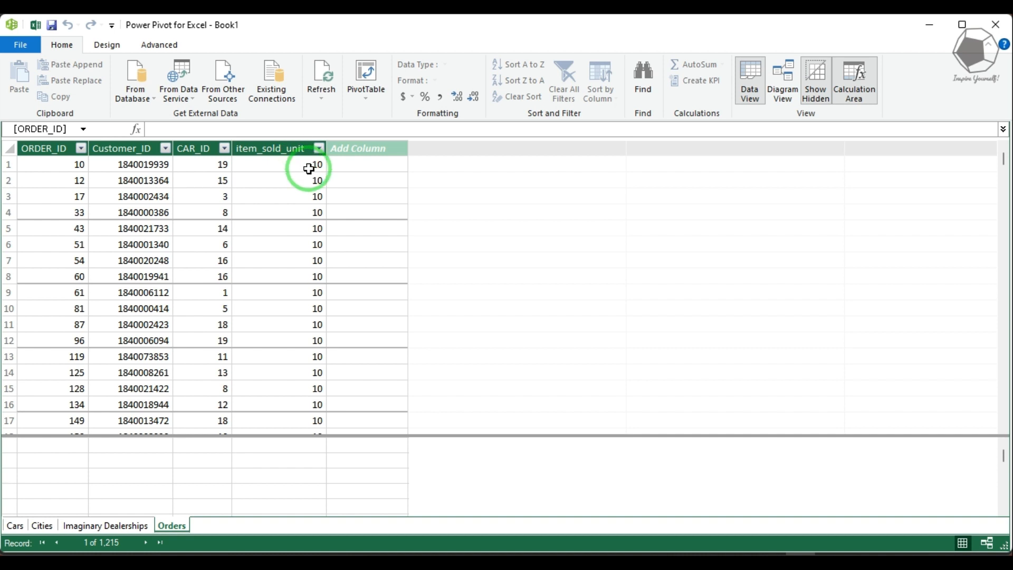
pyautogui.scroll(-4, 315, 303)
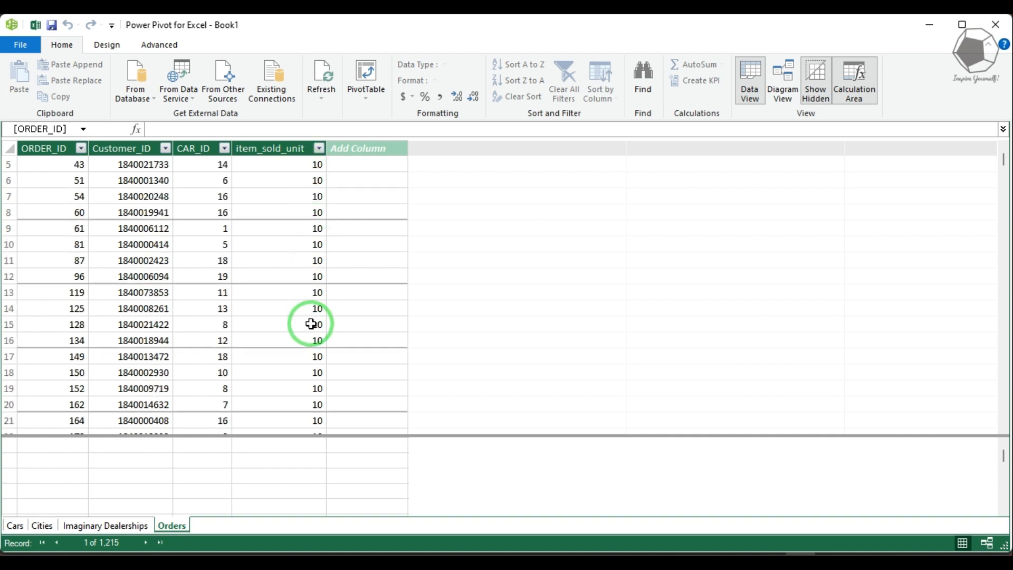
pyautogui.moveTo(1003, 160); pyautogui.dragTo(1005, 117)
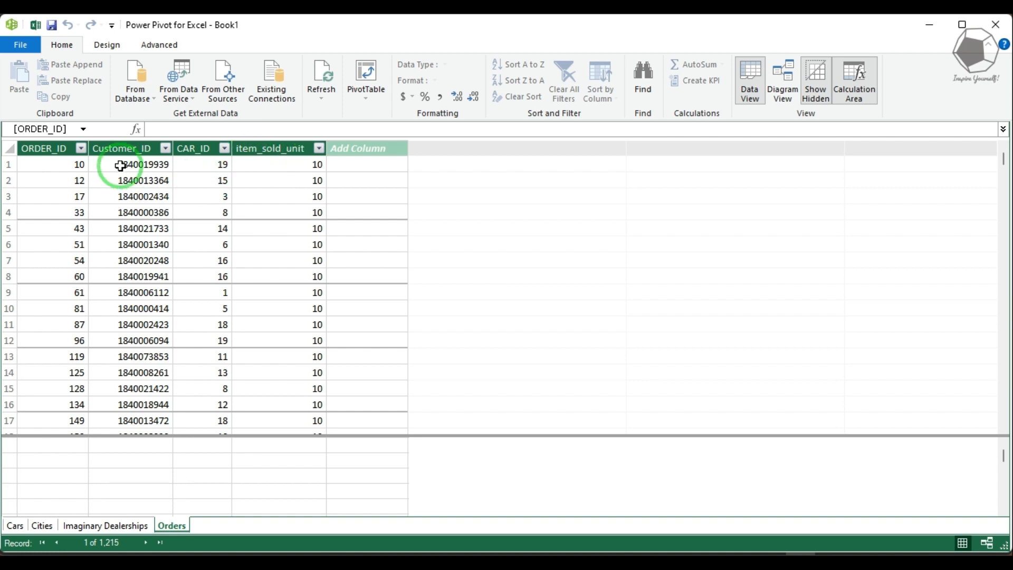
# Sort the Orders table by ORDER_ID from smallest to largest.
pyautogui.click(53, 149)
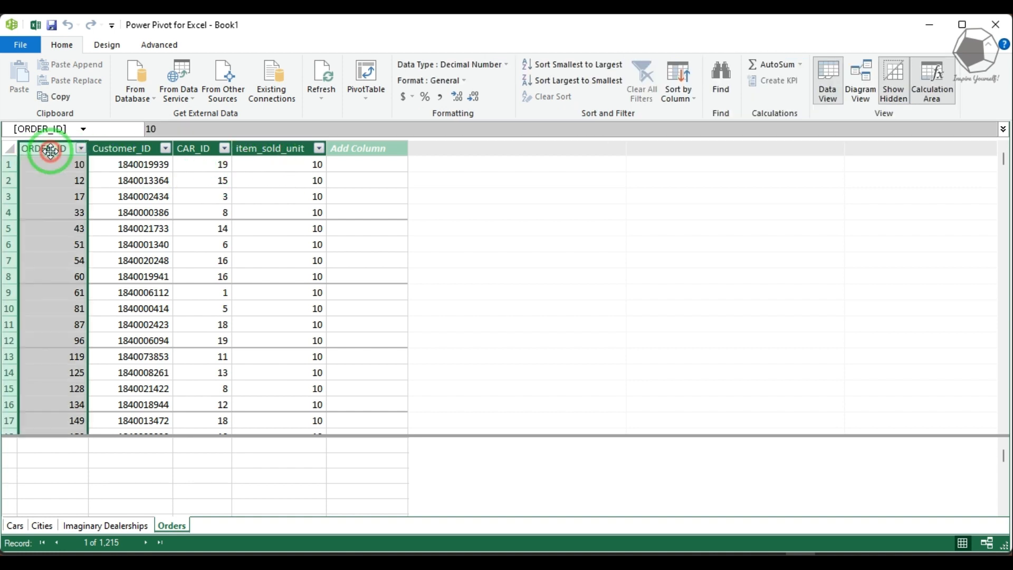
pyautogui.click(527, 64)
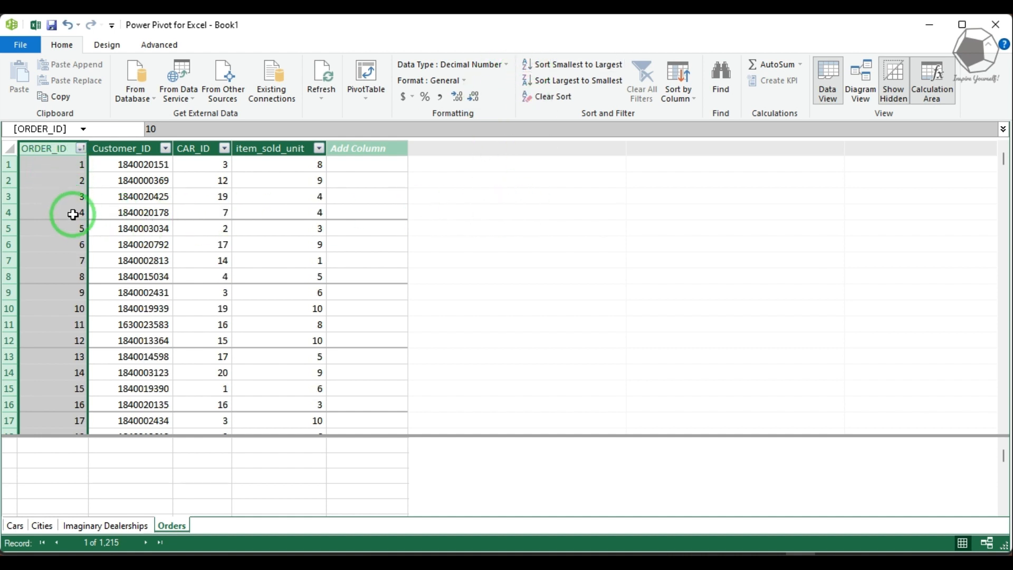
pyautogui.click(637, 289)
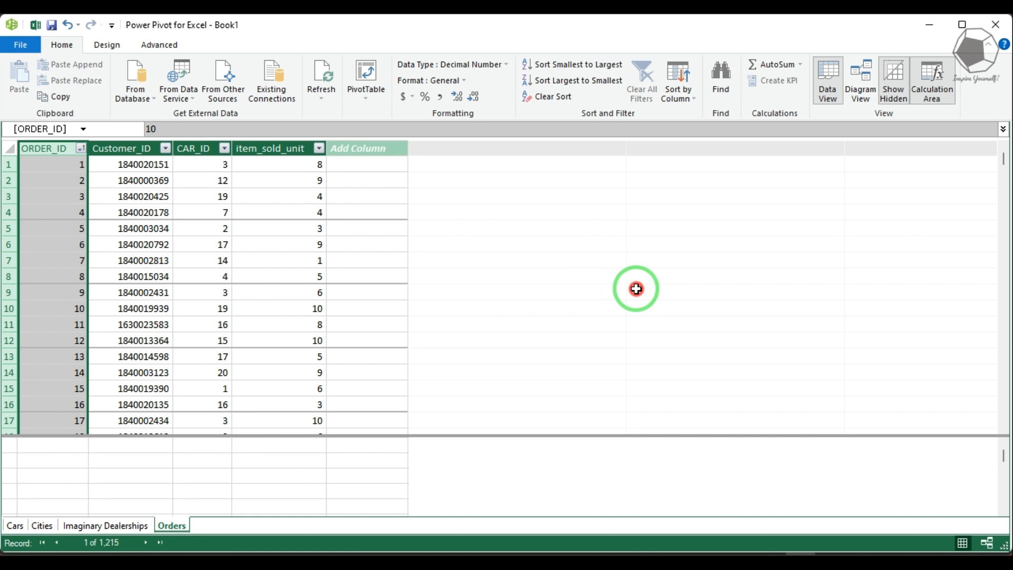
pyautogui.click(301, 171)
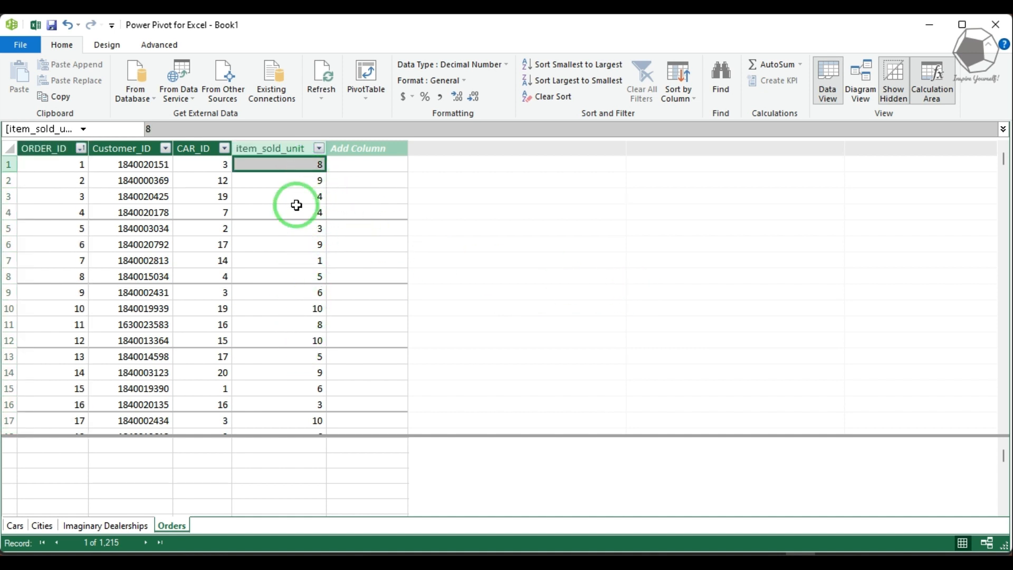
# View the Imaginary Dealerships, Cities and Cars tables again.
pyautogui.click(125, 526)
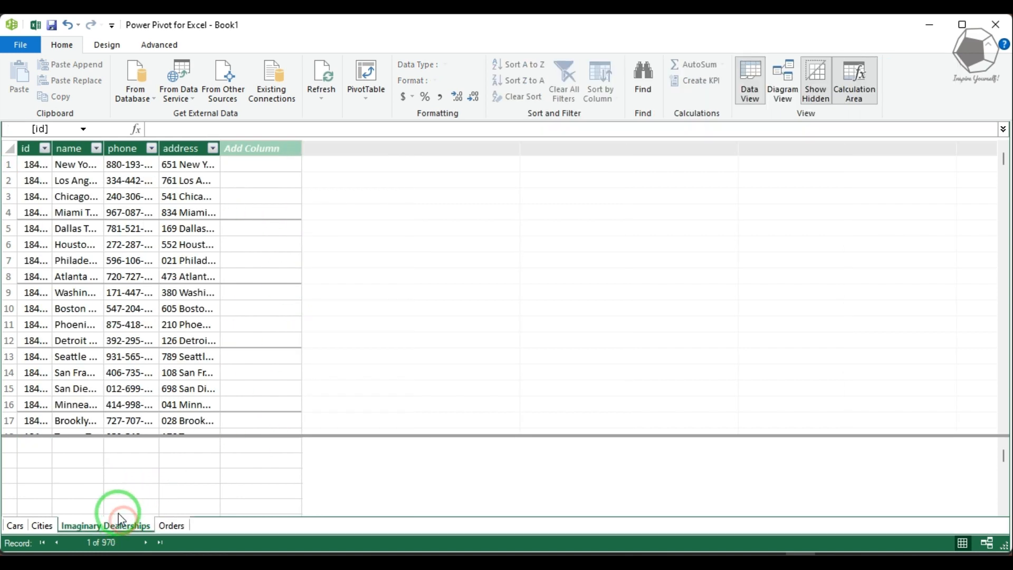
pyautogui.click(41, 525)
pyautogui.click(21, 526)
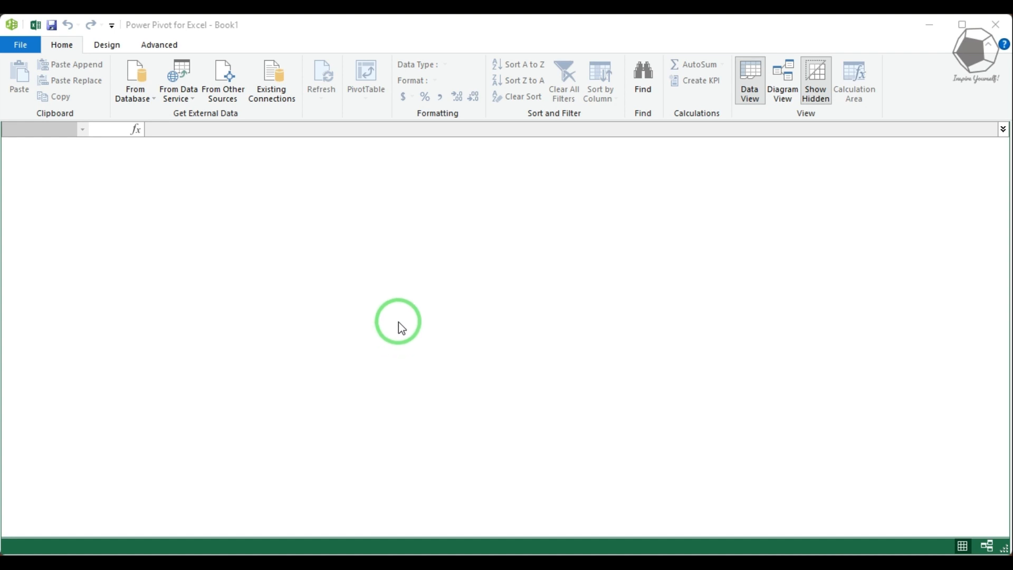
# Start a table import from other sources with Text File as the data source in the empty data model.
pyautogui.click(226, 86)
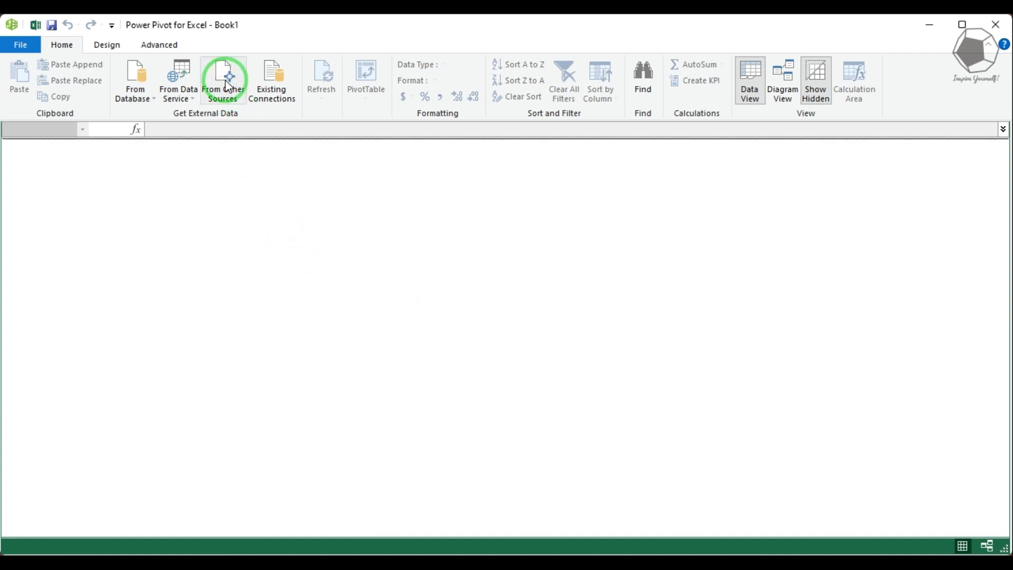
pyautogui.click(225, 86)
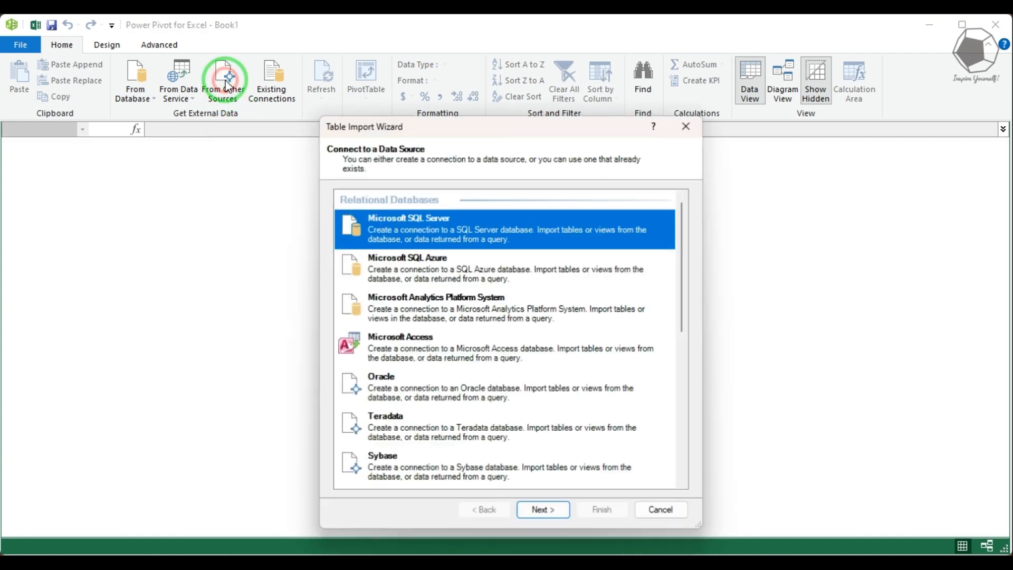
pyautogui.scroll(-5, 528, 284)
pyautogui.scroll(-1, 576, 280)
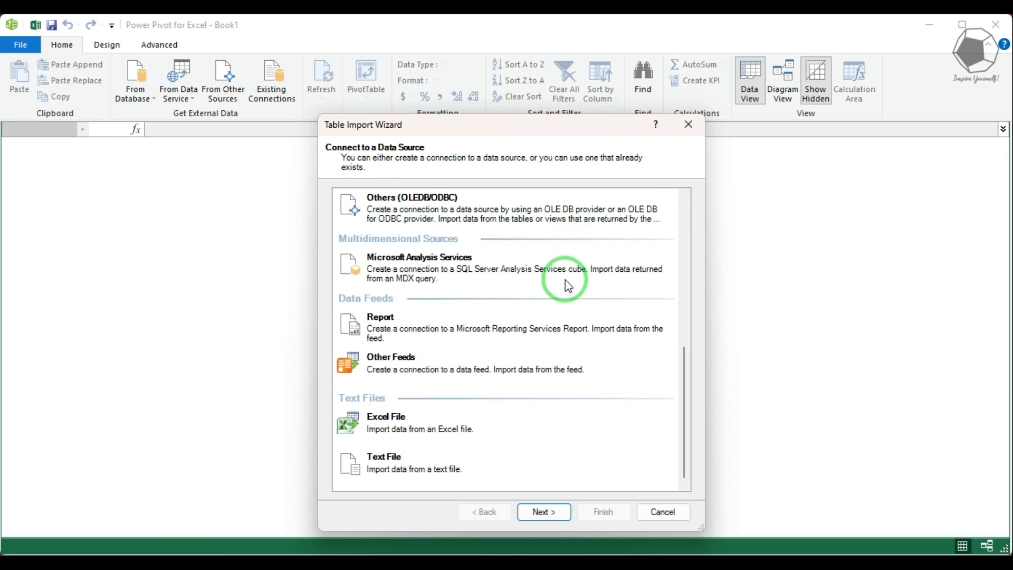
pyautogui.click(393, 469)
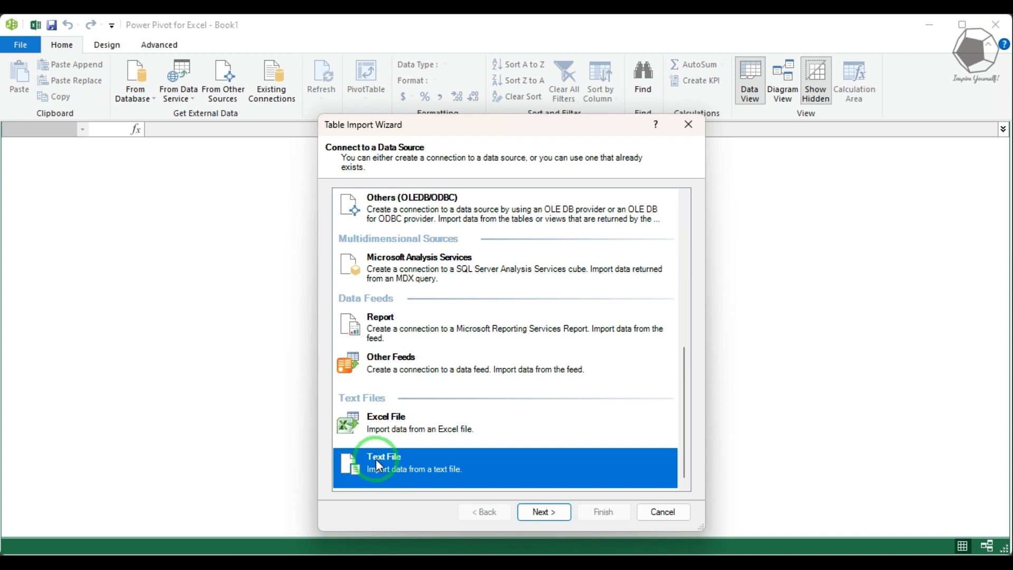
pyautogui.click(544, 511)
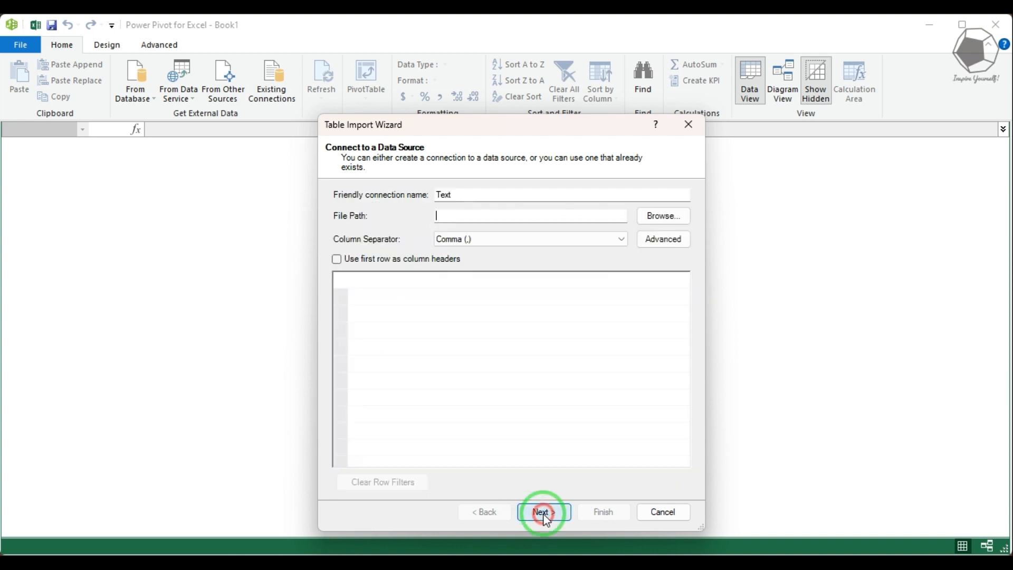
# Try to load "PowerPivot Traning sample file.xlsx" from drive E: as the text import source, with all file types listed.
pyautogui.click(659, 217)
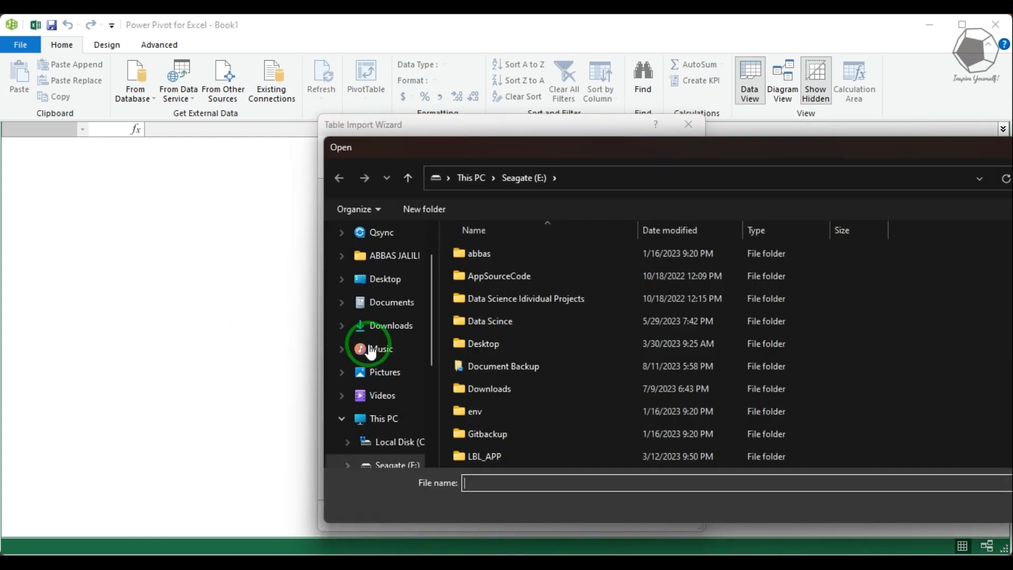
pyautogui.scroll(-3, 560, 372)
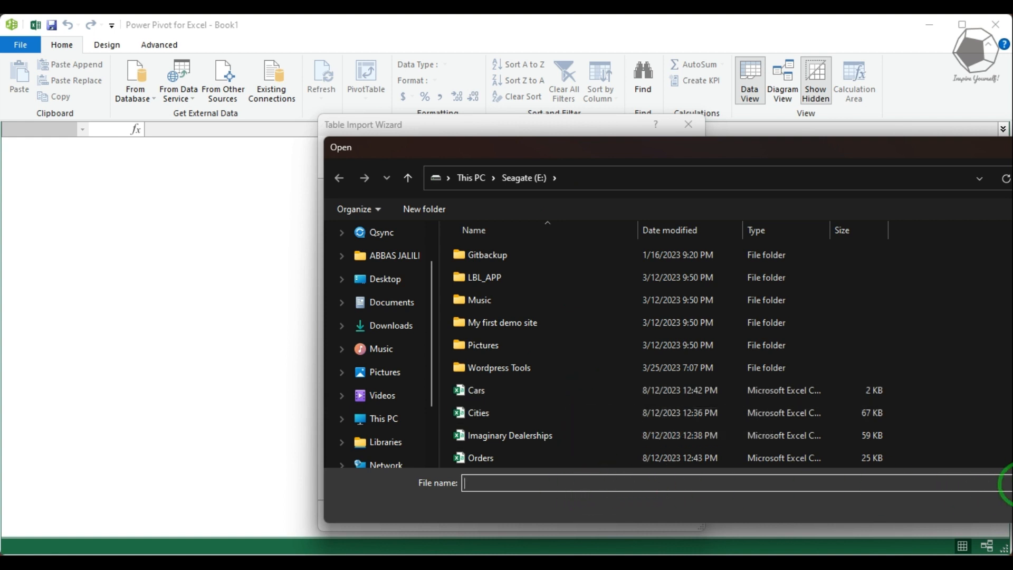
pyautogui.click(1005, 484)
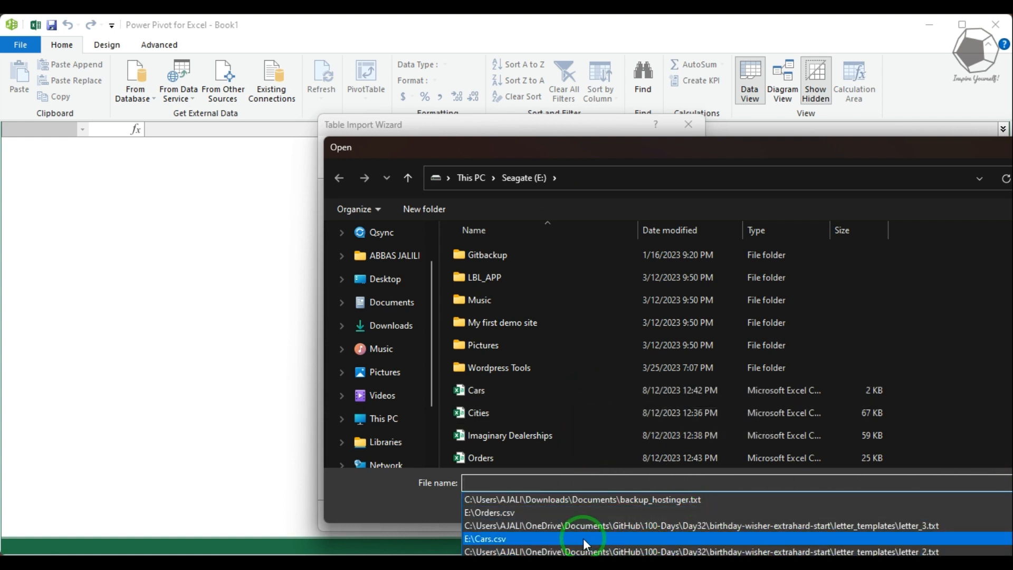
pyautogui.click(1008, 483)
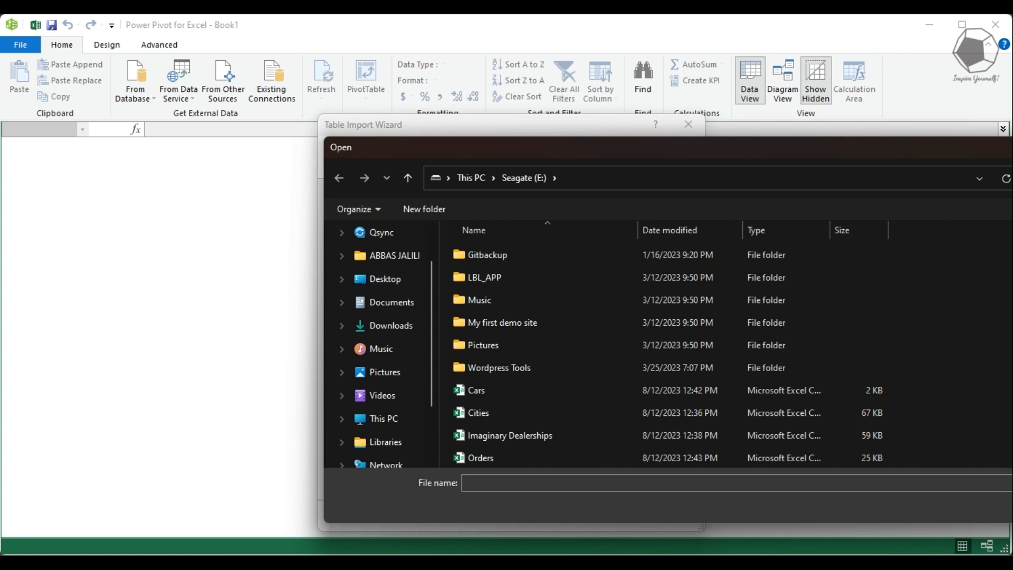
pyautogui.scroll(-4, 628, 422)
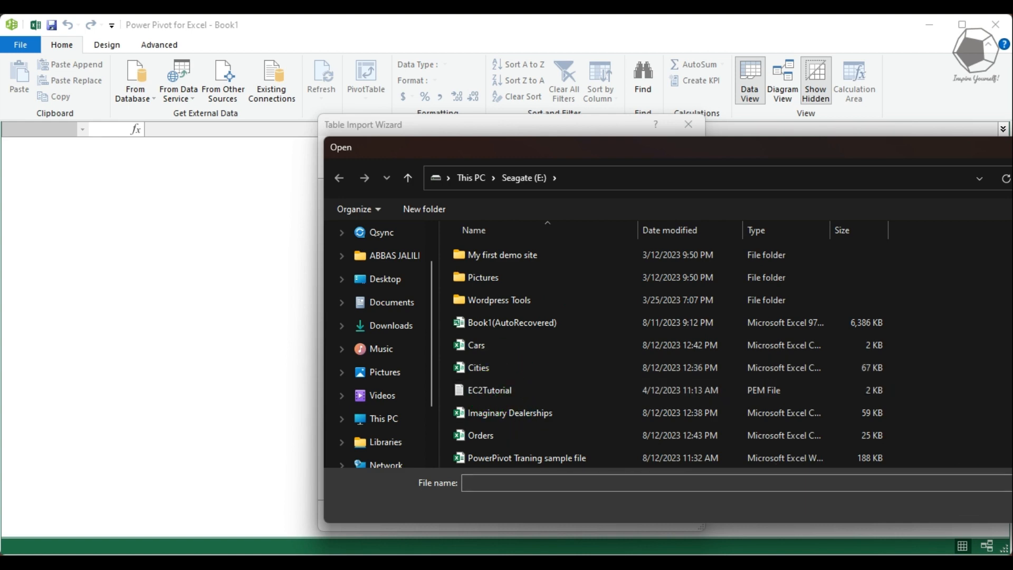
pyautogui.moveTo(943, 151); pyautogui.dragTo(675, 122)
pyautogui.click(811, 455)
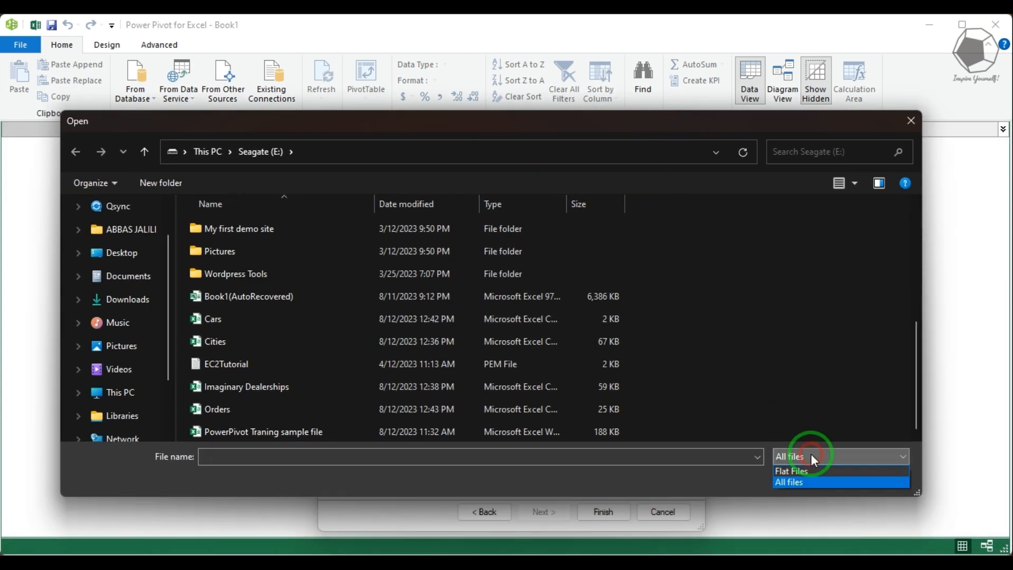
pyautogui.click(807, 480)
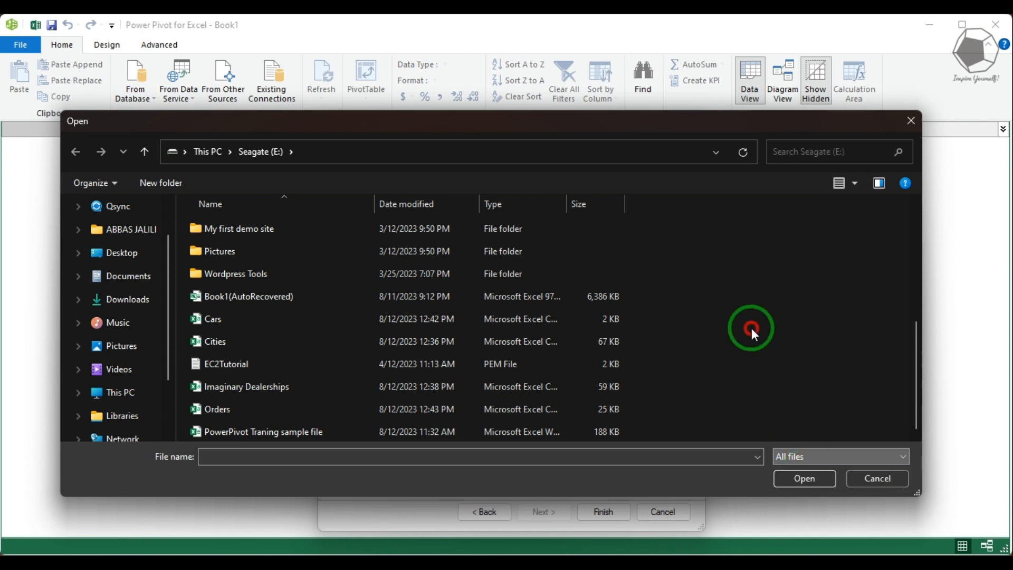
pyautogui.doubleClick(230, 433)
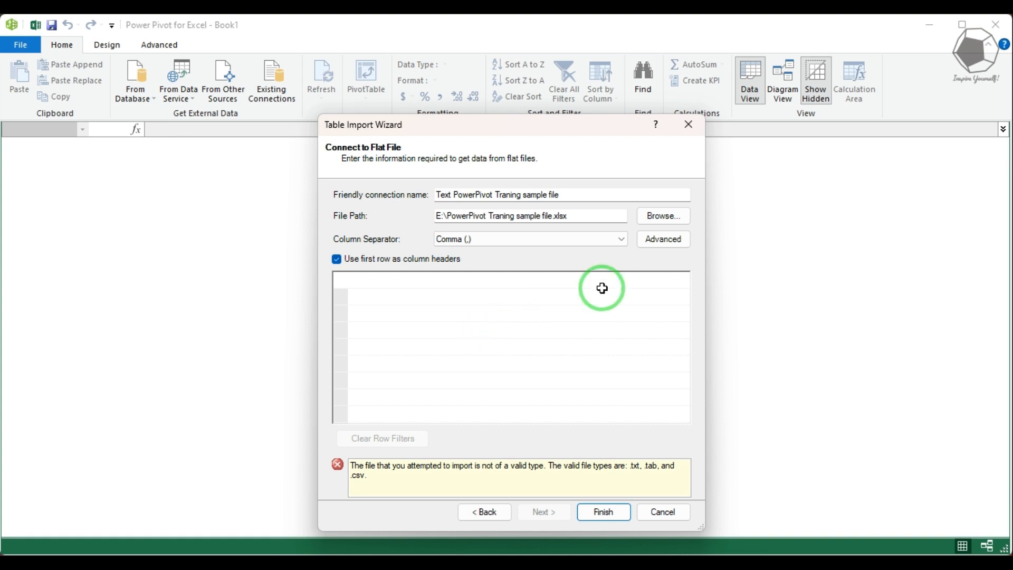
# Import Cities.csv from drive E: into the data model, using its first row as column headers.
pyautogui.click(663, 217)
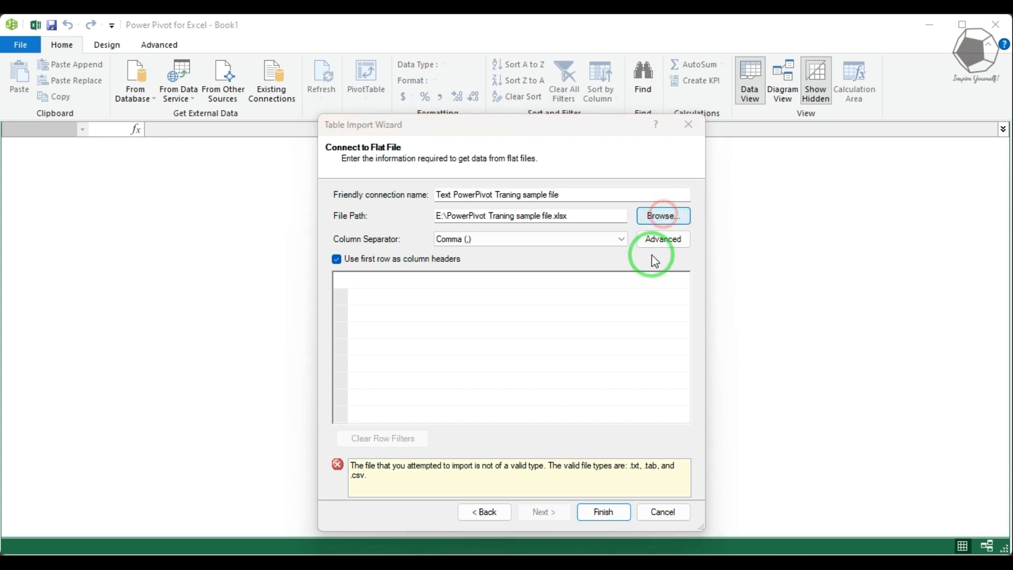
pyautogui.scroll(-3, 348, 341)
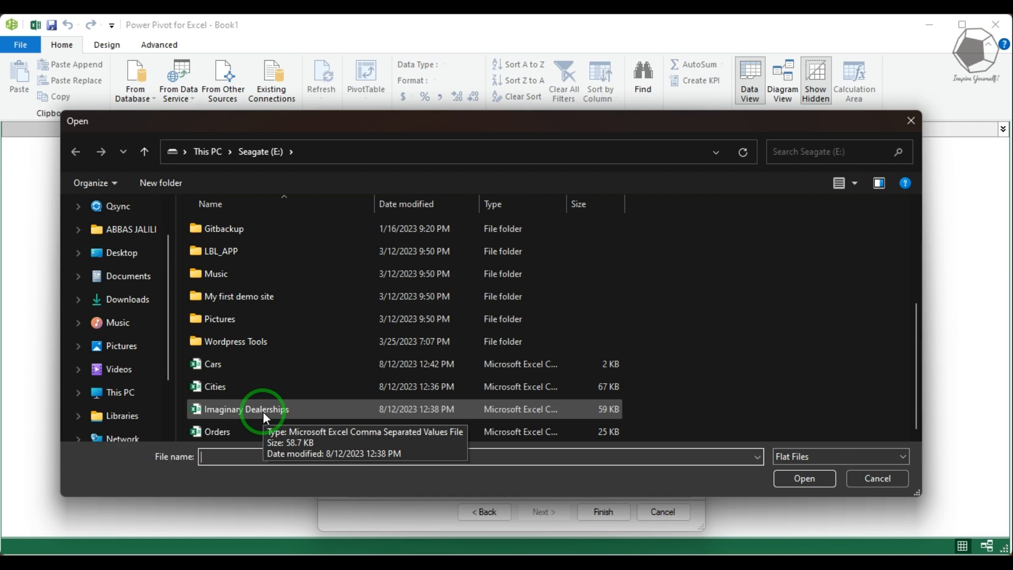
pyautogui.doubleClick(223, 388)
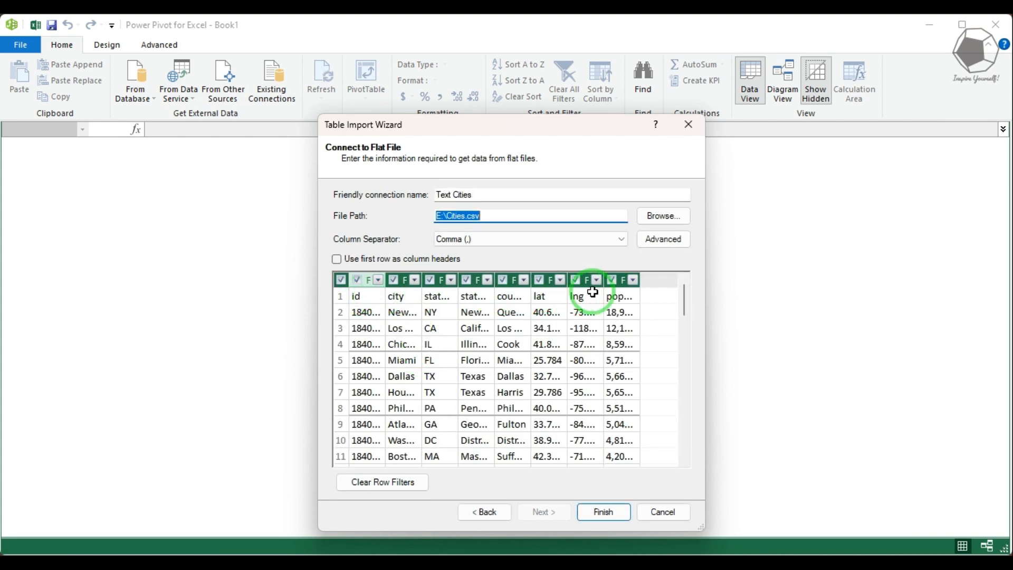
pyautogui.click(340, 260)
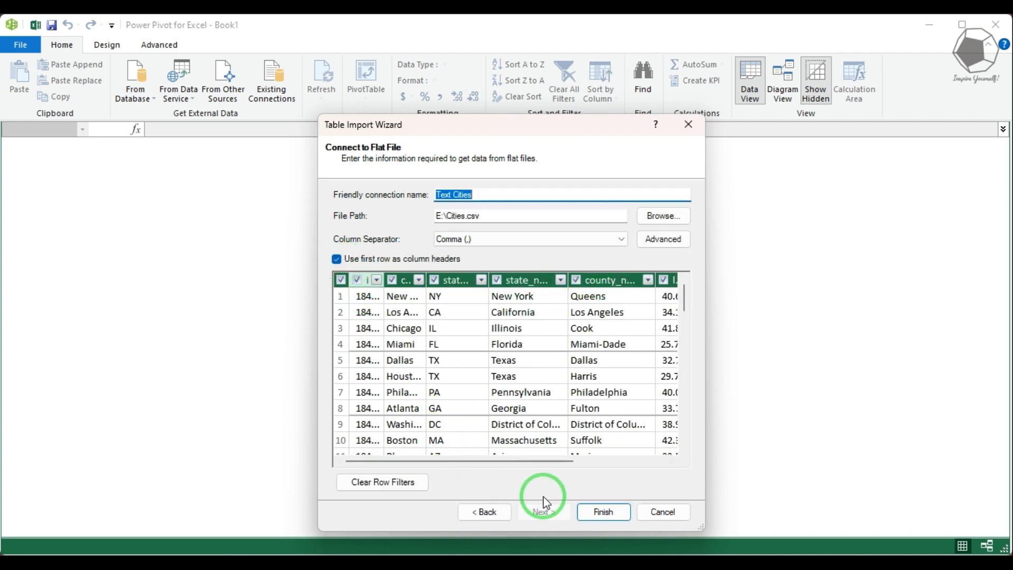
pyautogui.click(602, 511)
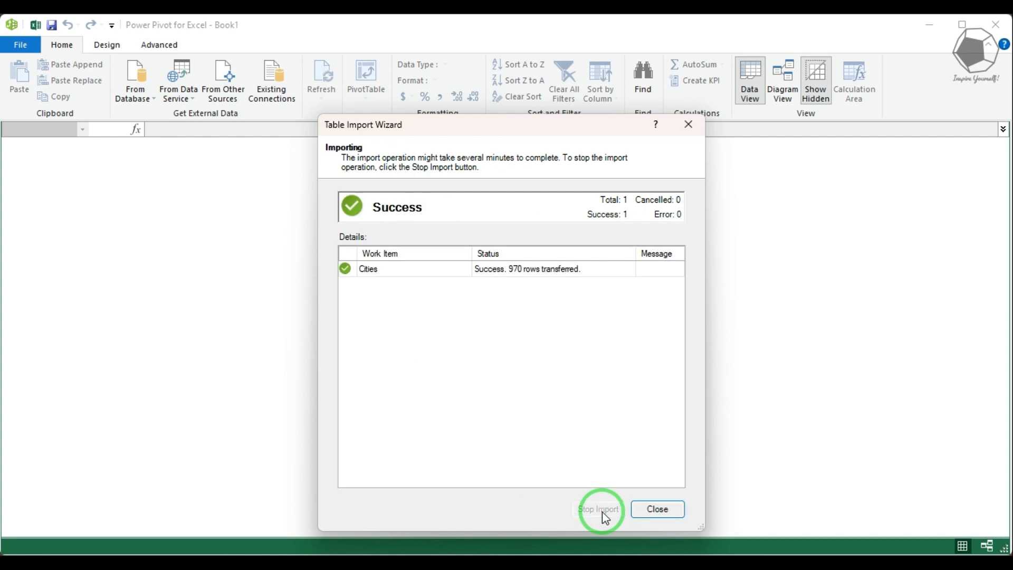
pyautogui.click(656, 509)
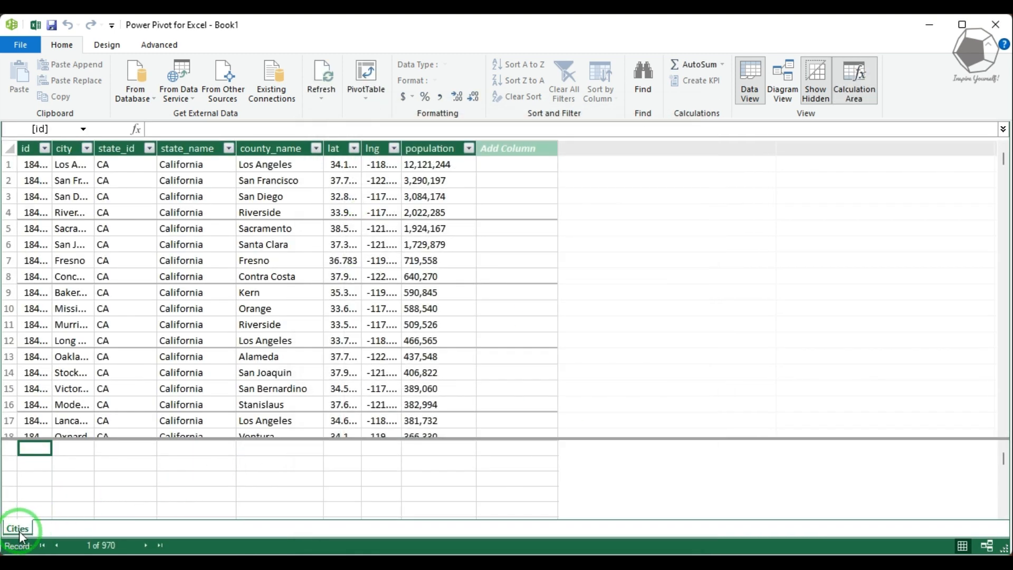
# Import Imaginary Dealerships.csv from drive E: as a text file source, using its first row as column headers.
pyautogui.click(224, 80)
pyautogui.scroll(-10, 463, 306)
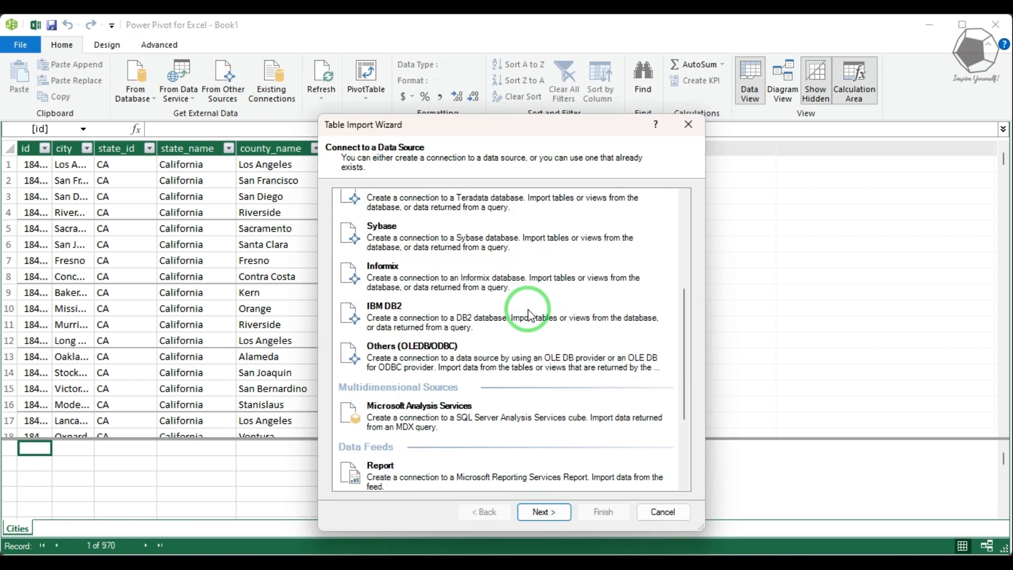
pyautogui.click(407, 465)
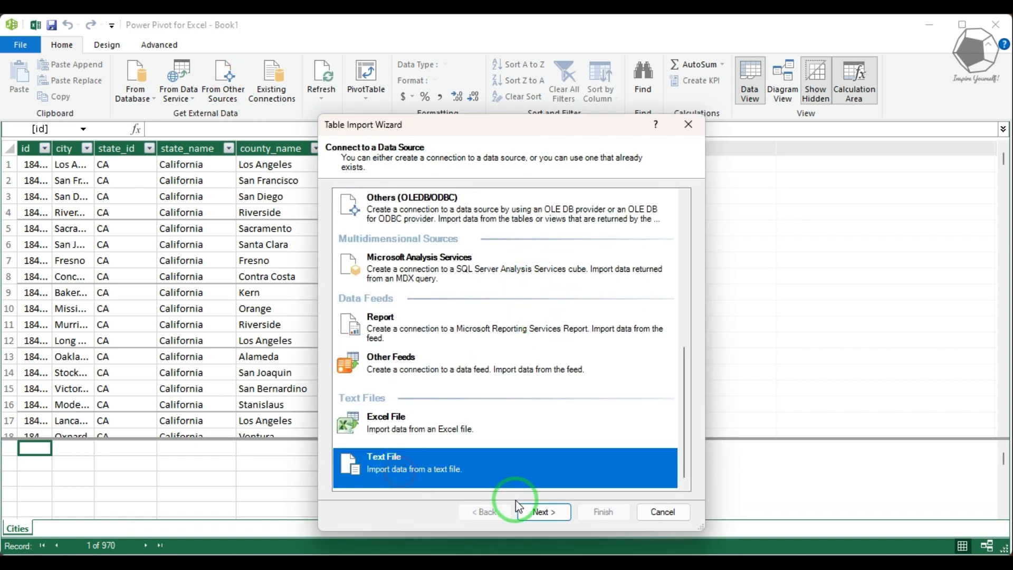
pyautogui.click(542, 510)
pyautogui.click(662, 216)
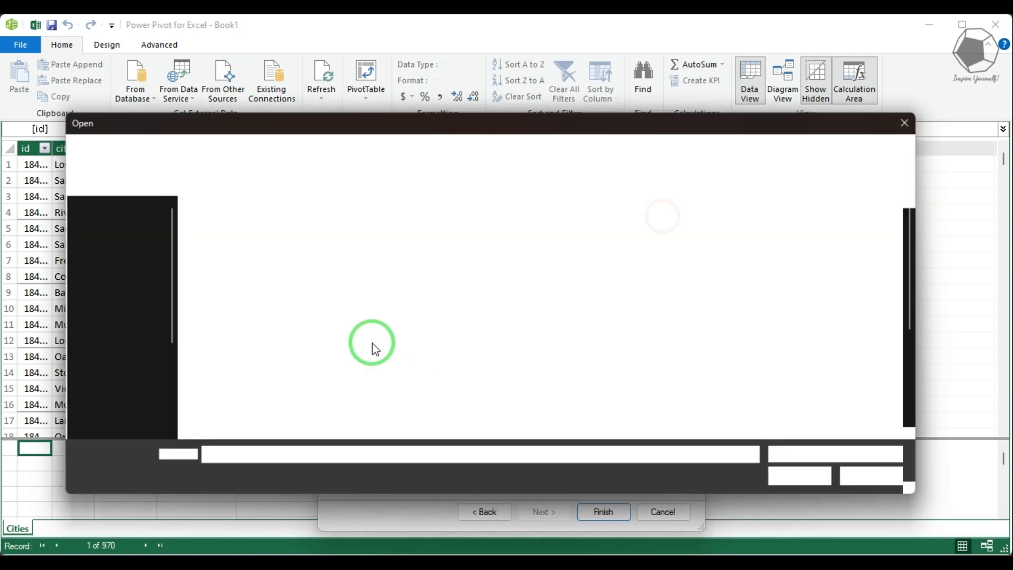
pyautogui.scroll(-3, 302, 334)
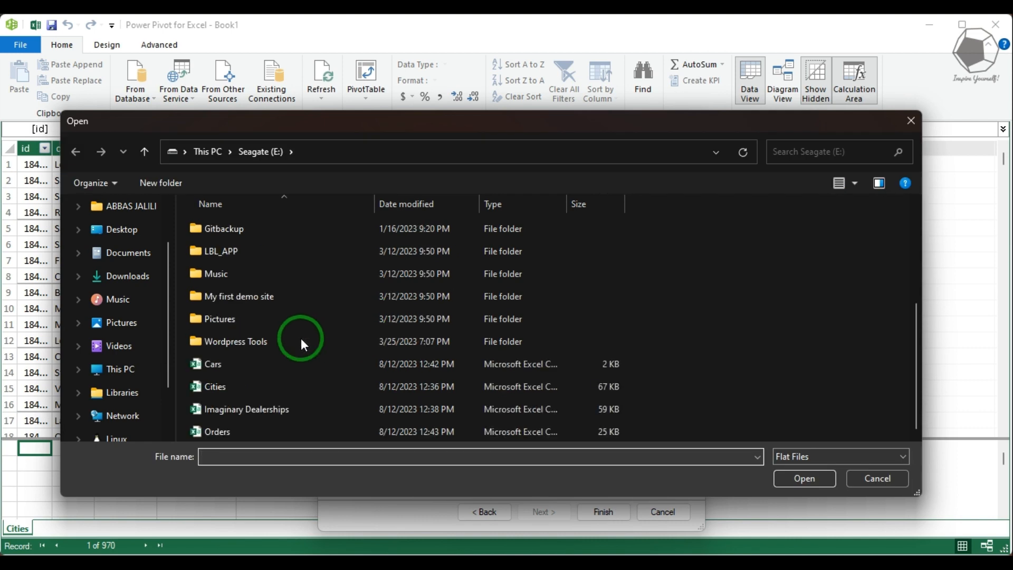
pyautogui.doubleClick(246, 409)
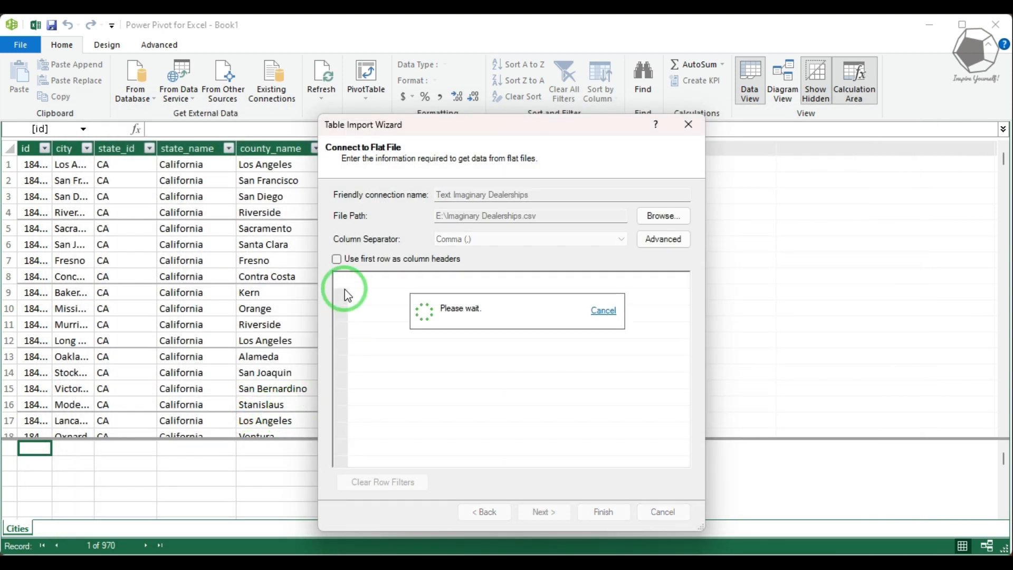
pyautogui.click(336, 259)
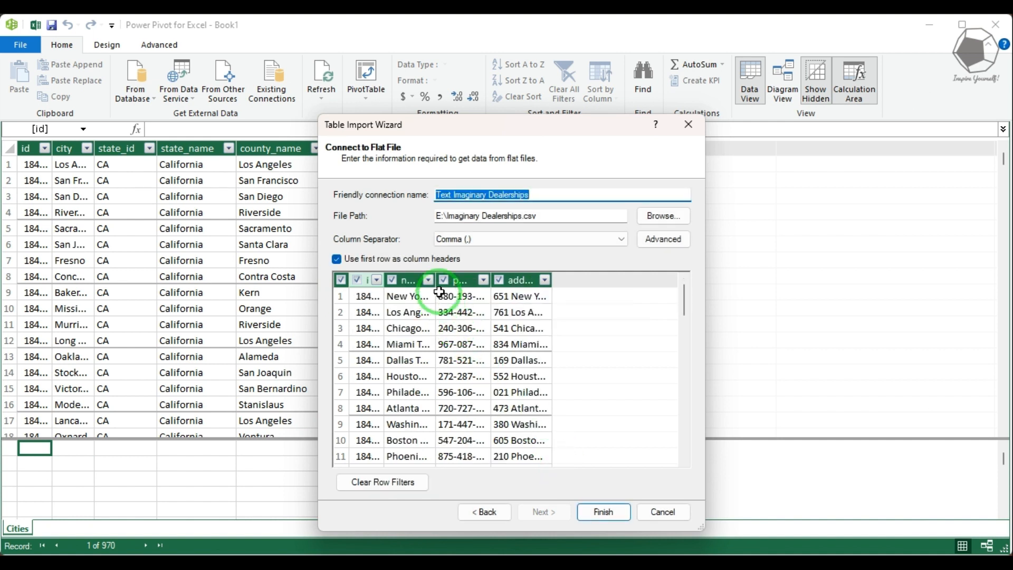
pyautogui.click(596, 511)
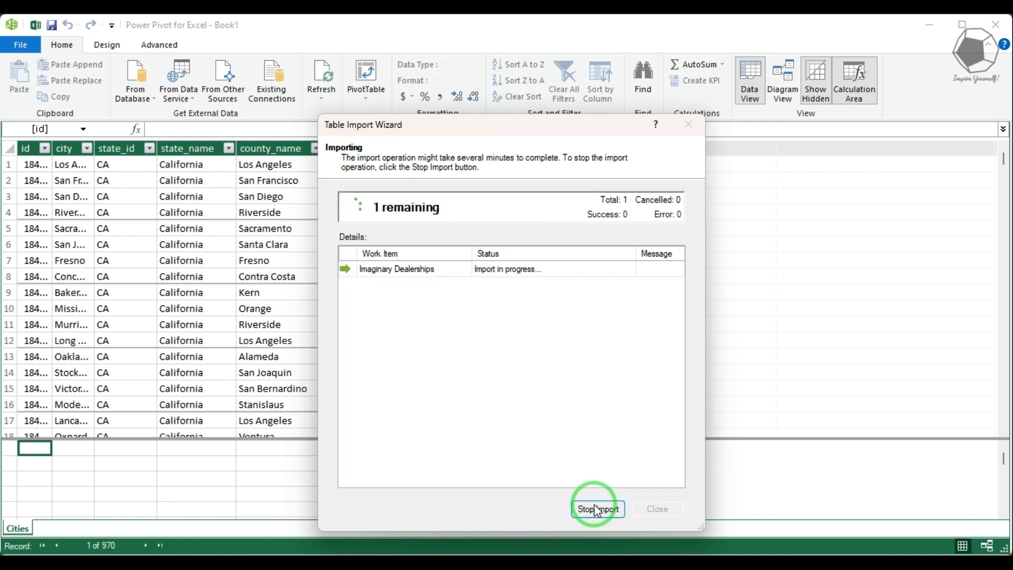
pyautogui.click(658, 507)
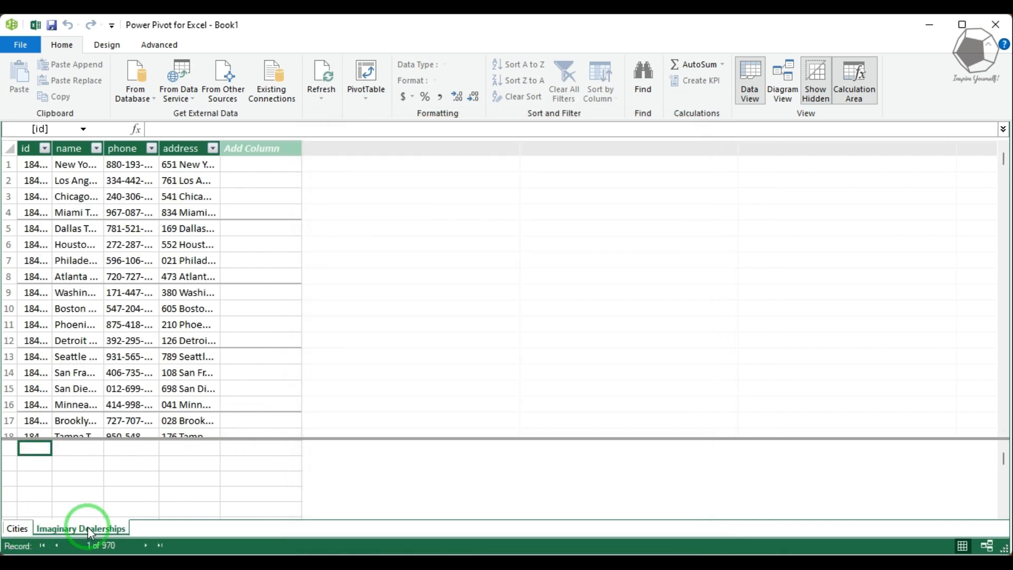
# Import Cars.csv from drive E: as a text file source, using its first row as column headers.
pyautogui.click(223, 79)
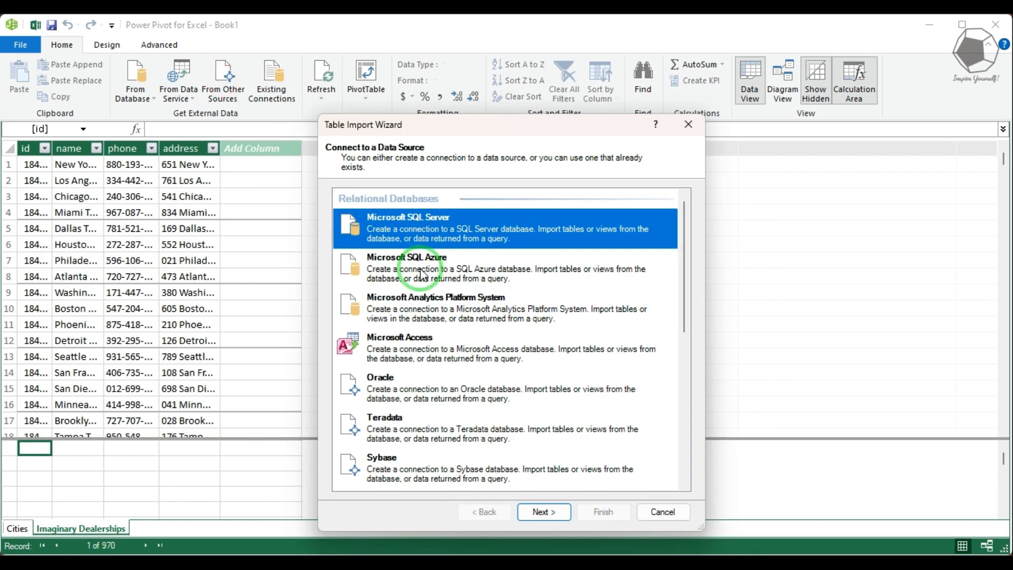
pyautogui.scroll(-5, 446, 315)
pyautogui.scroll(-1, 447, 315)
pyautogui.click(396, 459)
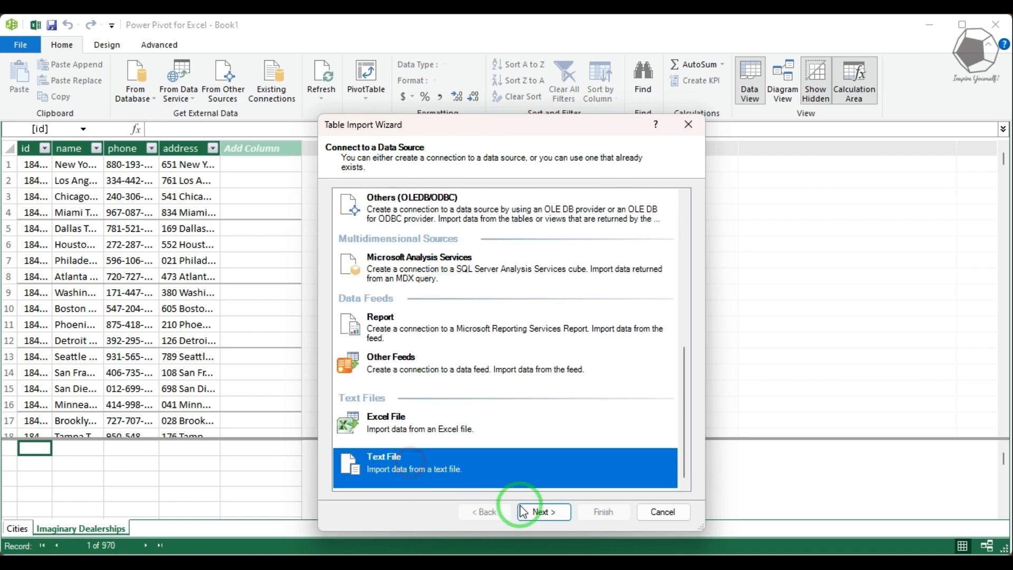
pyautogui.click(547, 512)
pyautogui.click(661, 216)
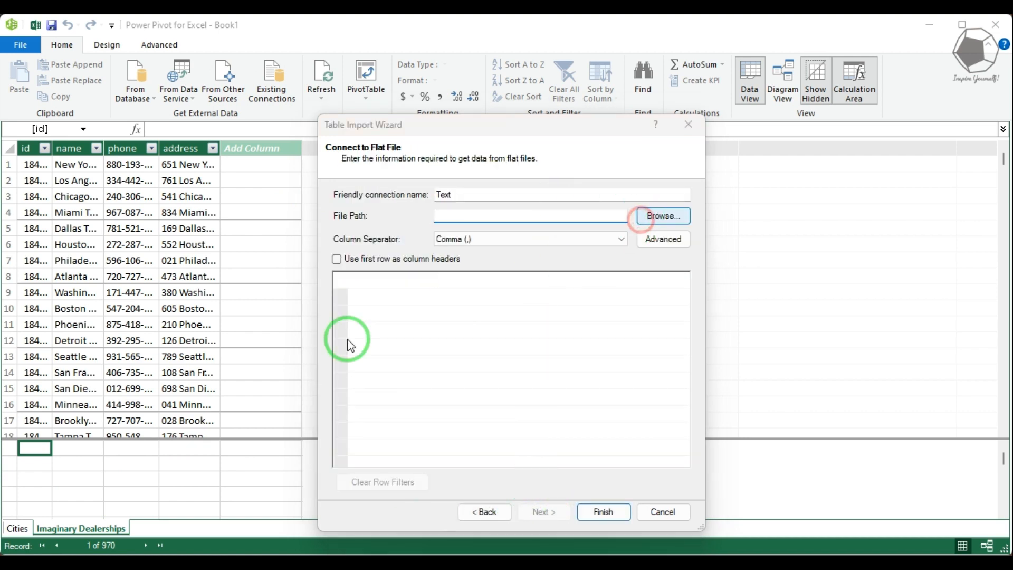
pyautogui.scroll(-3, 287, 361)
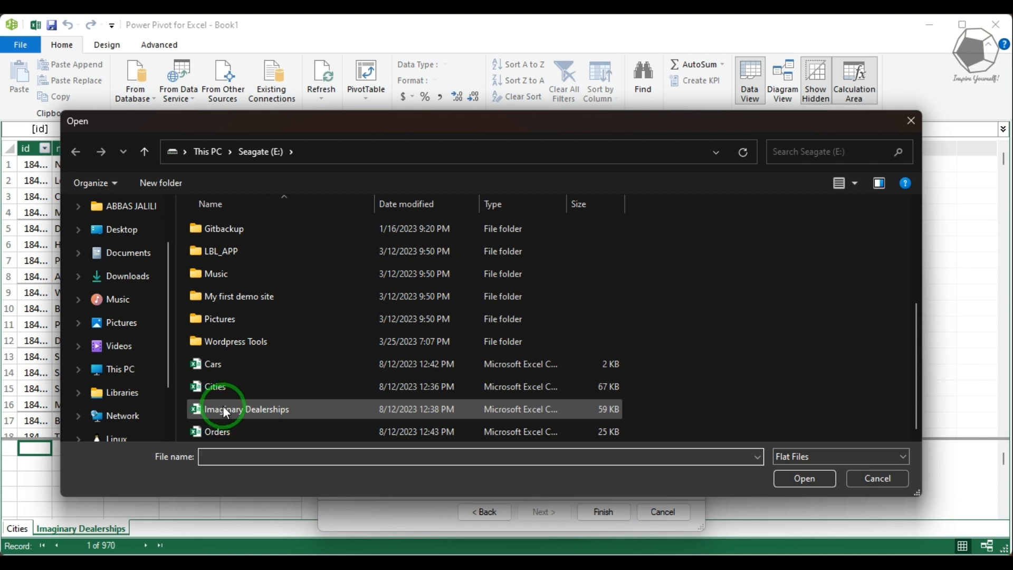
pyautogui.doubleClick(217, 362)
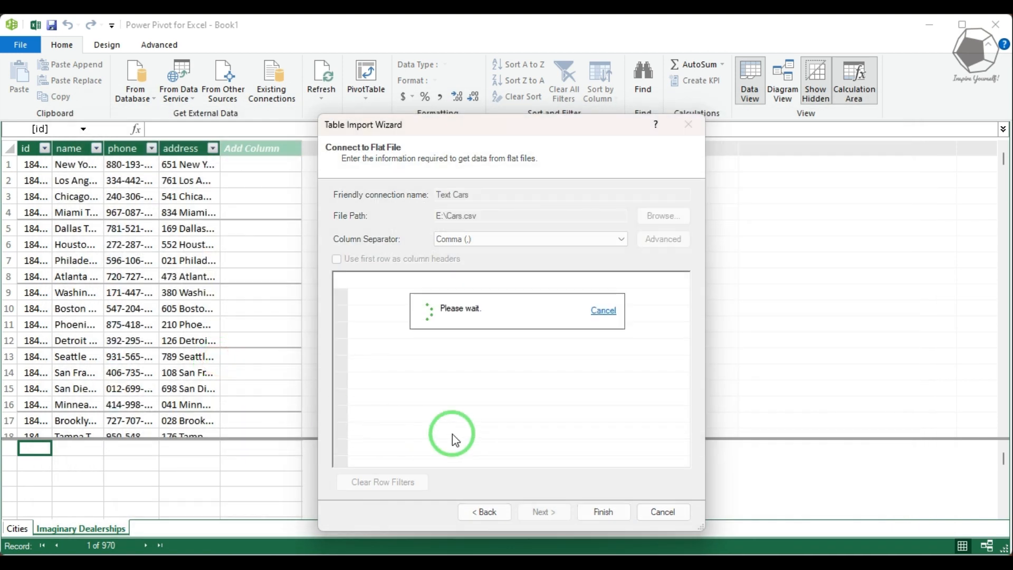
pyautogui.click(336, 258)
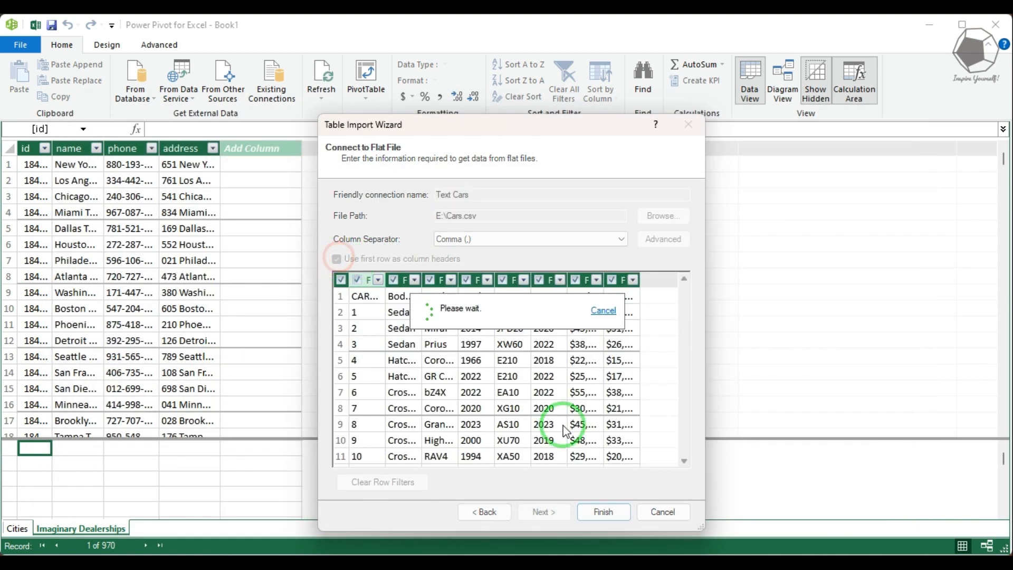
pyautogui.click(605, 512)
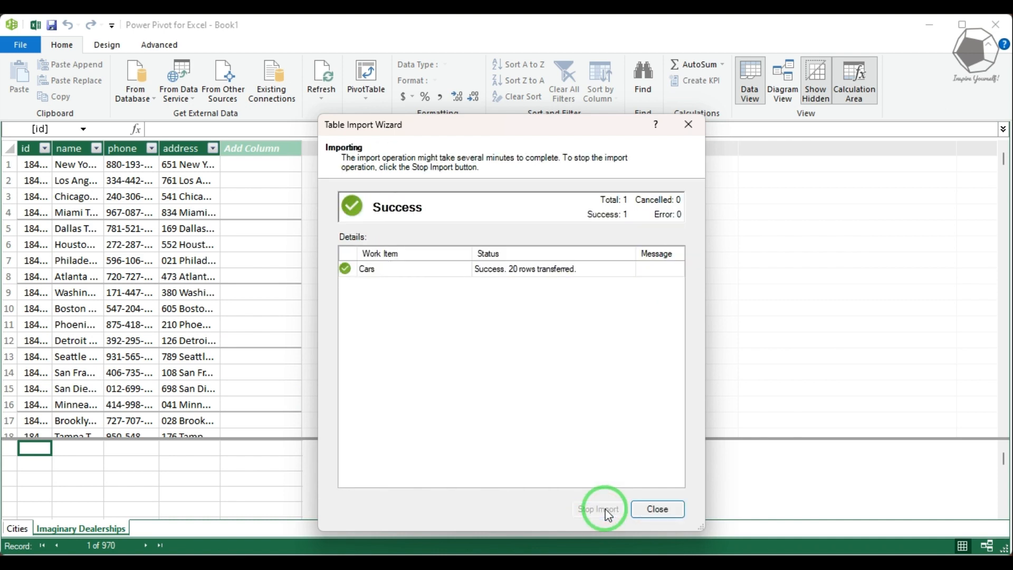
pyautogui.click(666, 512)
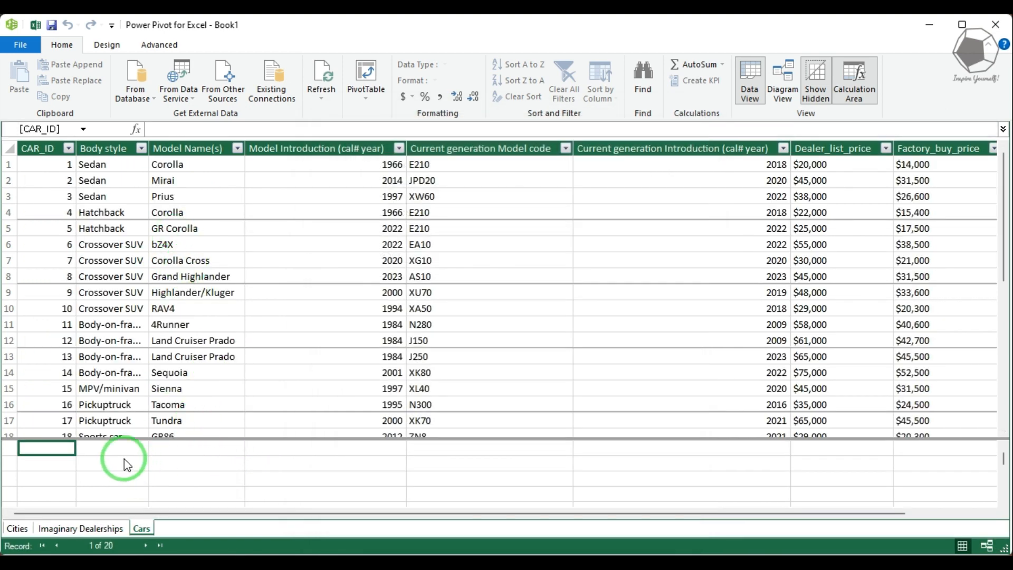
# Import Orders.csv from drive E: as a text file source, using its first row as column headers.
pyautogui.click(219, 79)
pyautogui.scroll(-3, 501, 303)
pyautogui.scroll(-5, 502, 305)
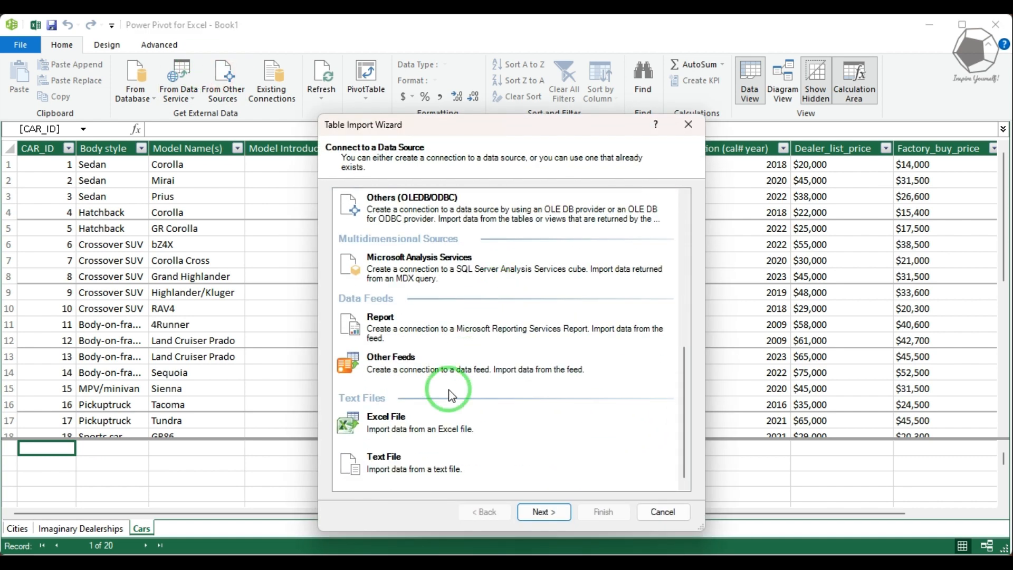
pyautogui.click(412, 462)
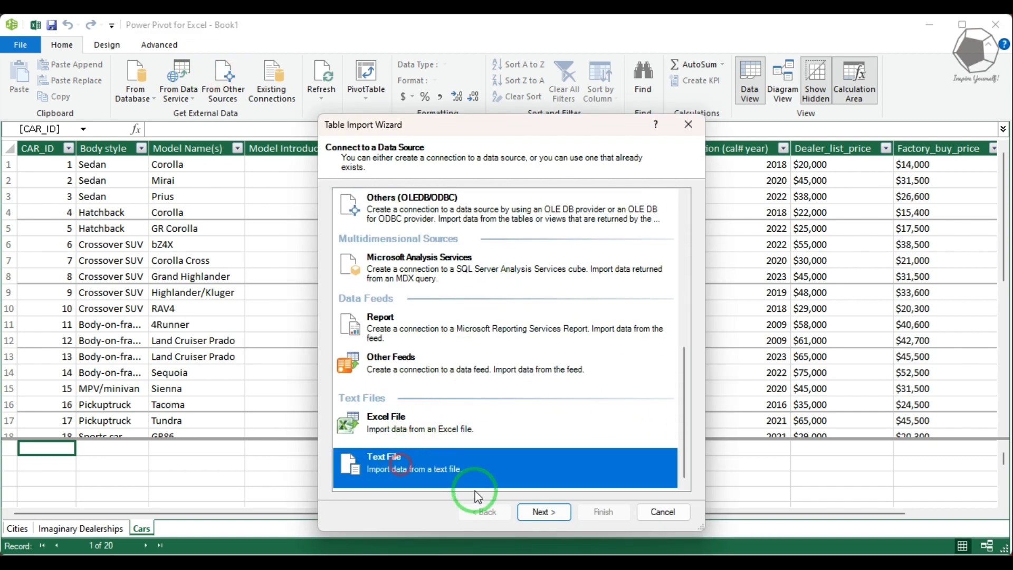
pyautogui.click(539, 513)
pyautogui.click(662, 218)
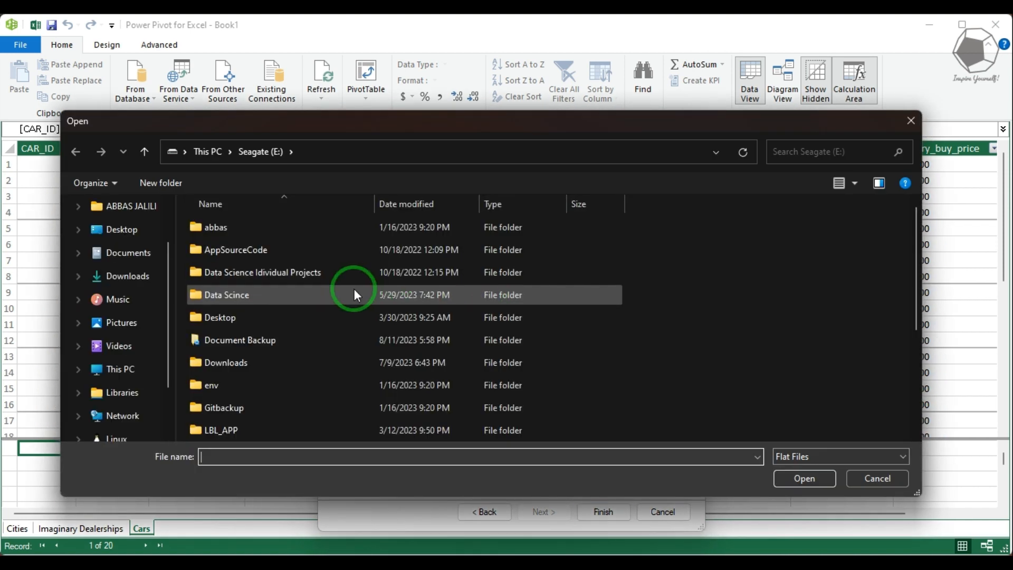
pyautogui.scroll(-3, 353, 288)
pyautogui.doubleClick(238, 430)
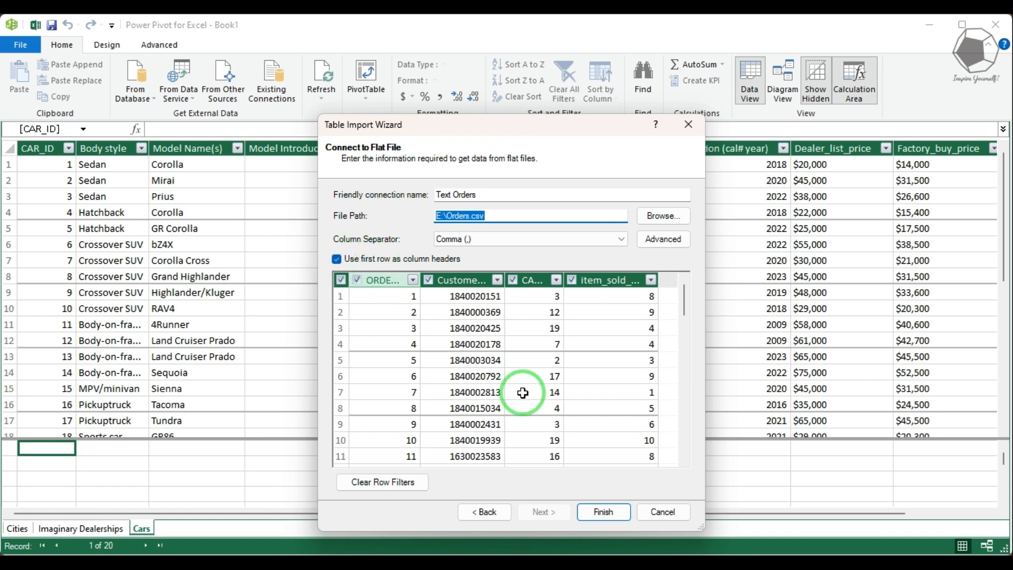
pyautogui.click(599, 510)
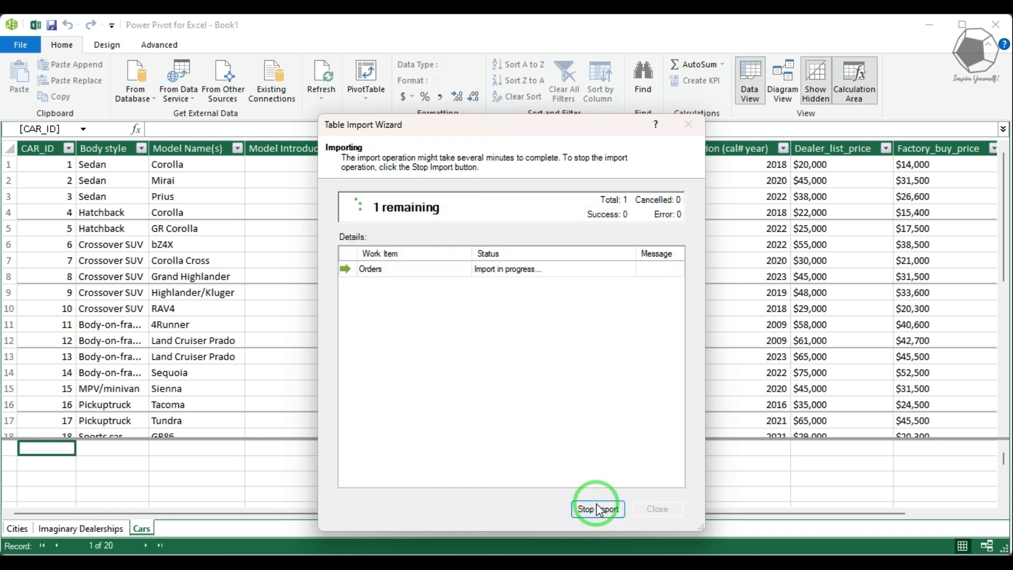
pyautogui.click(655, 509)
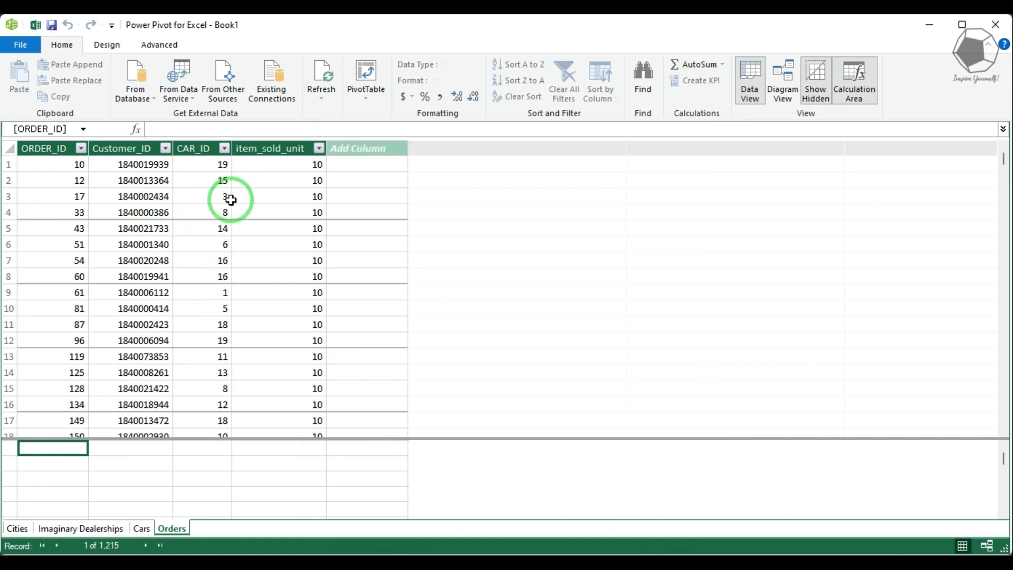
# View the imported Cars and Cities tables in the data model.
pyautogui.click(138, 528)
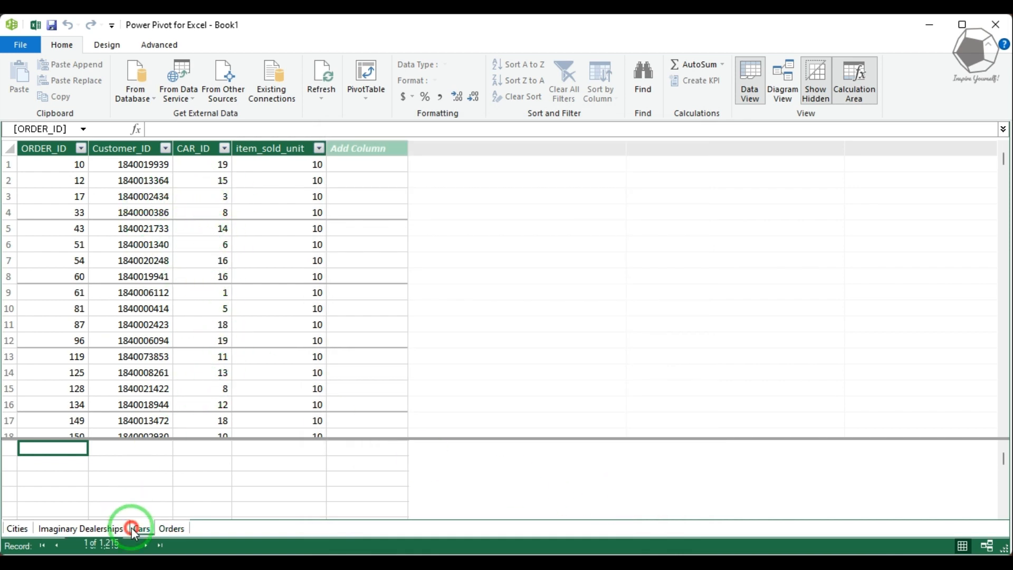
pyautogui.click(23, 528)
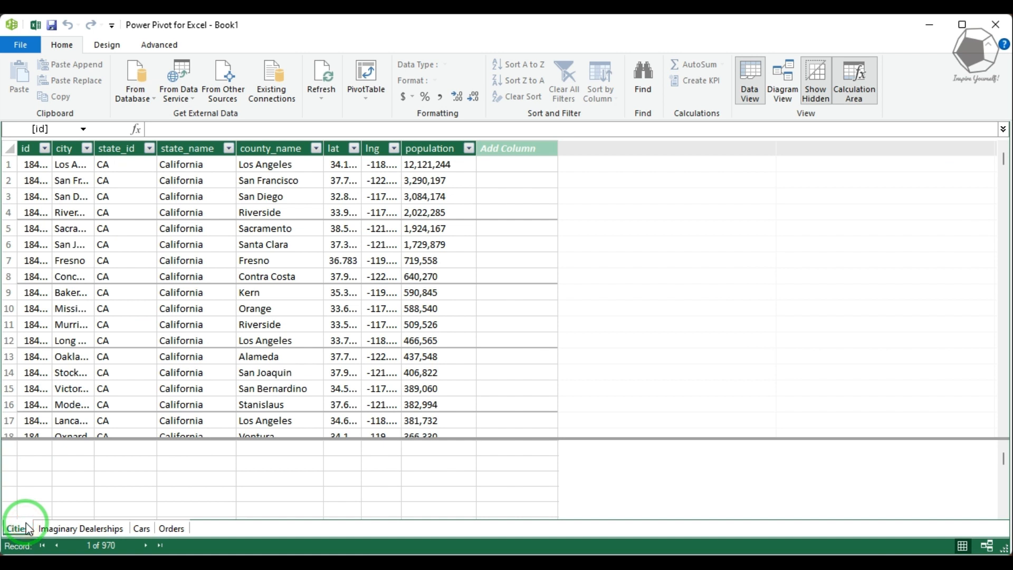